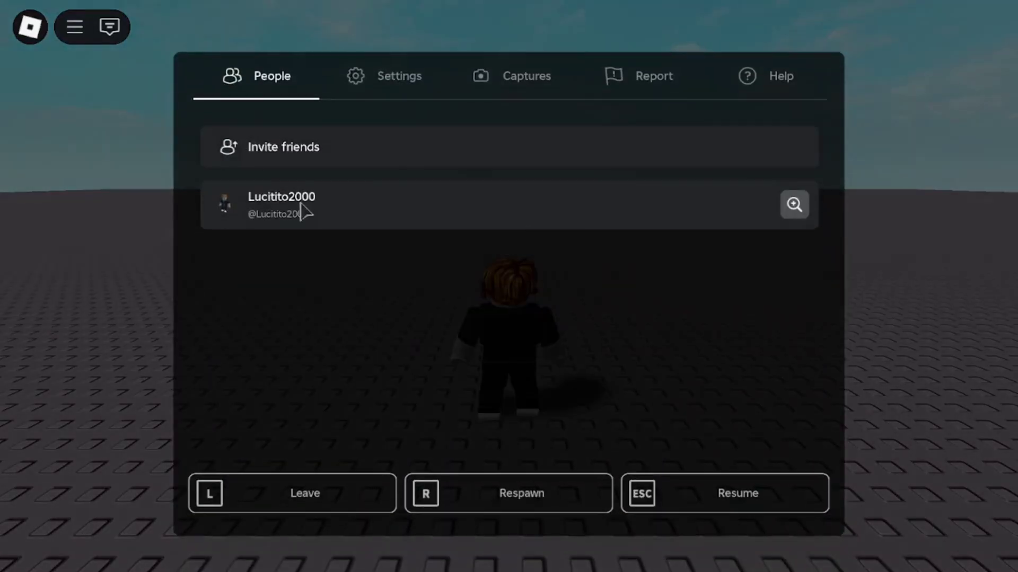
# Step: Leave the game session from the Escape menu and scroll the Prueban experience page
pyautogui.click(292, 508)
pyautogui.click(474, 310)
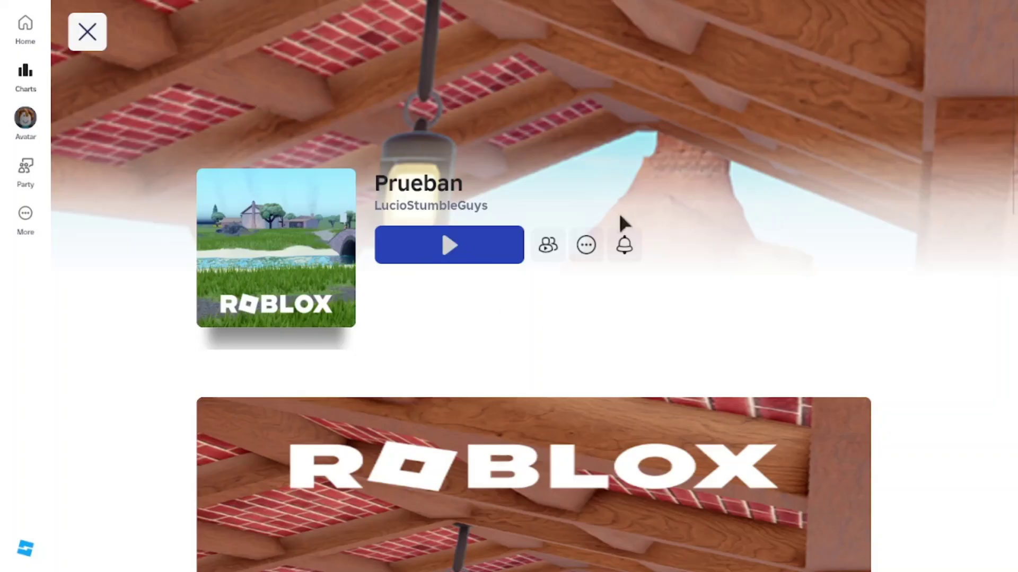
pyautogui.scroll(-6, 668, 392)
pyautogui.scroll(6, 618, 440)
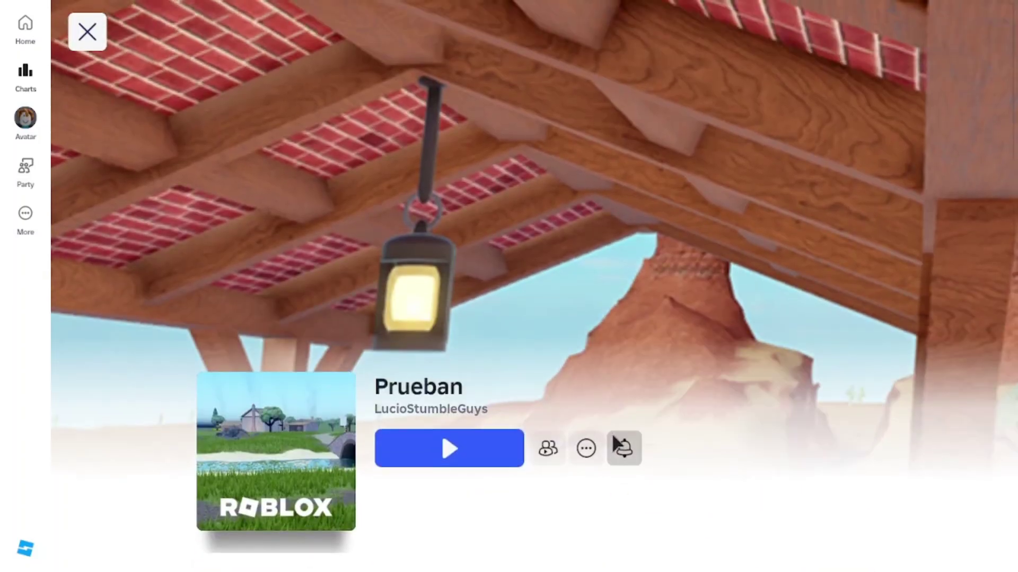
pyautogui.scroll(-8, 617, 440)
pyautogui.scroll(4, 650, 294)
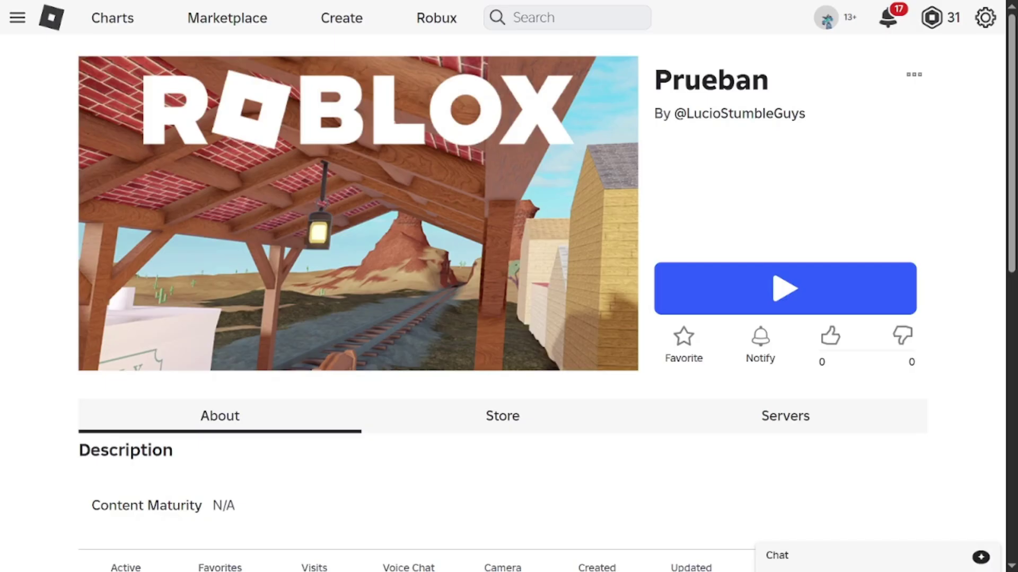
# Step: Scroll up and down the Prueban experience page
pyautogui.scroll(-3, 425, 253)
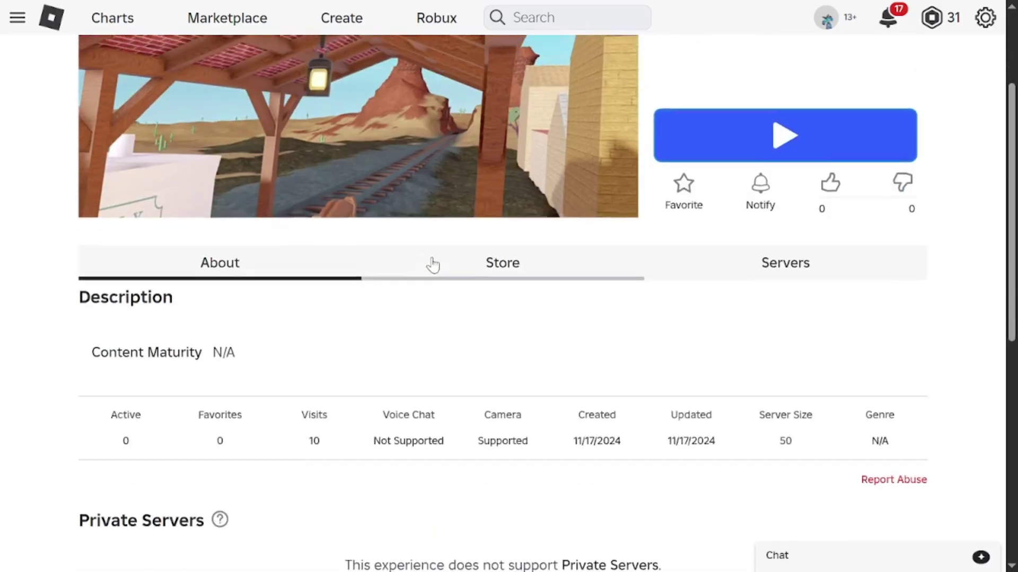
pyautogui.scroll(3, 429, 263)
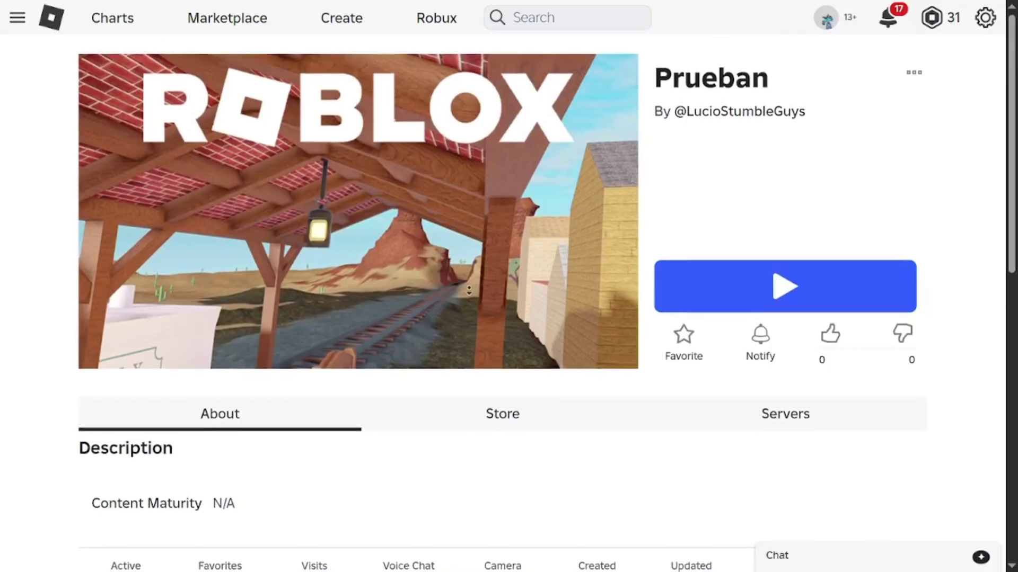
pyautogui.scroll(-1, 436, 228)
pyautogui.scroll(1, 437, 225)
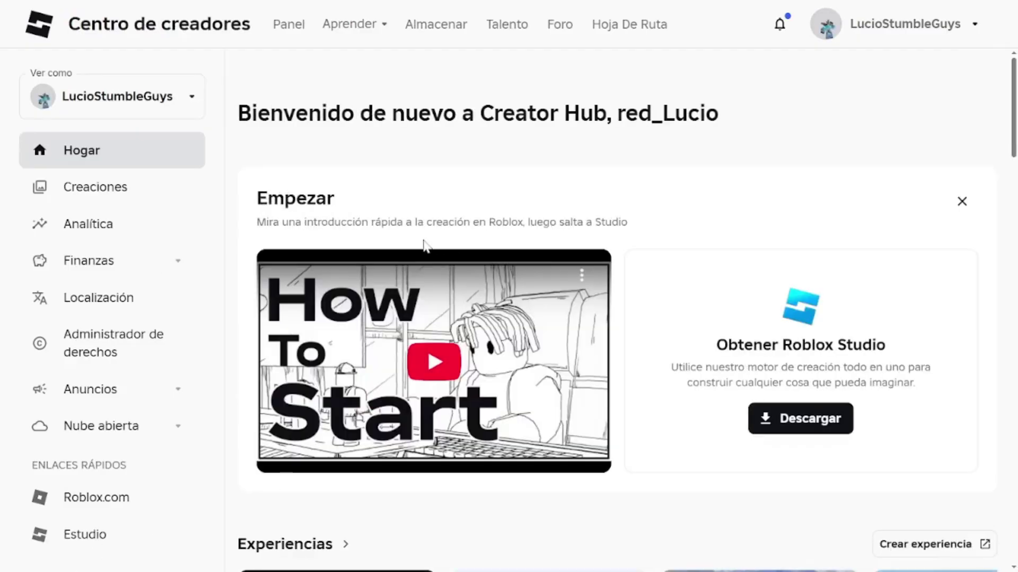
# Step: Open Prueban from Creaciones and go to Moderation > Bans in the sidebar
pyautogui.click(99, 195)
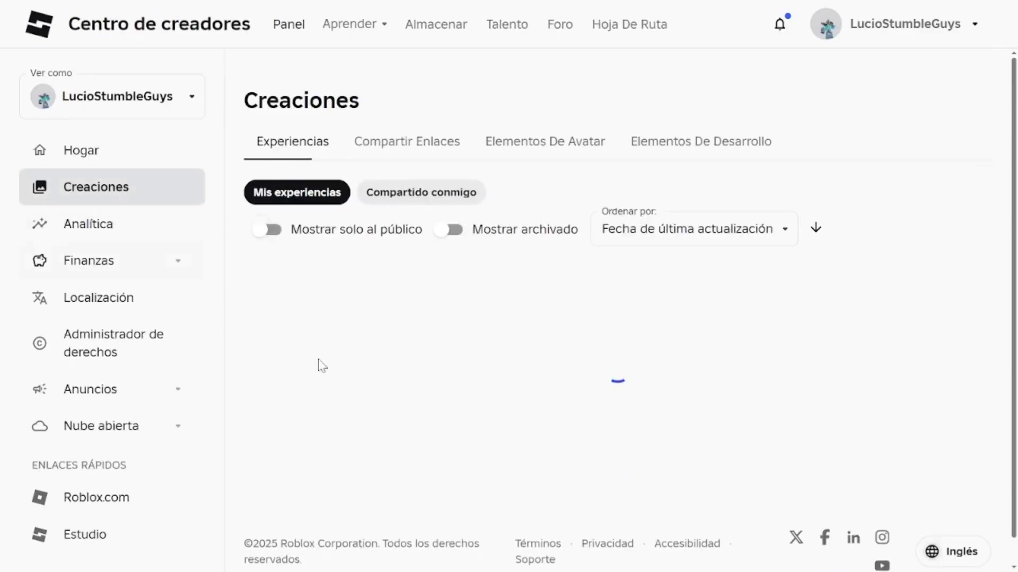
pyautogui.scroll(-1, 548, 398)
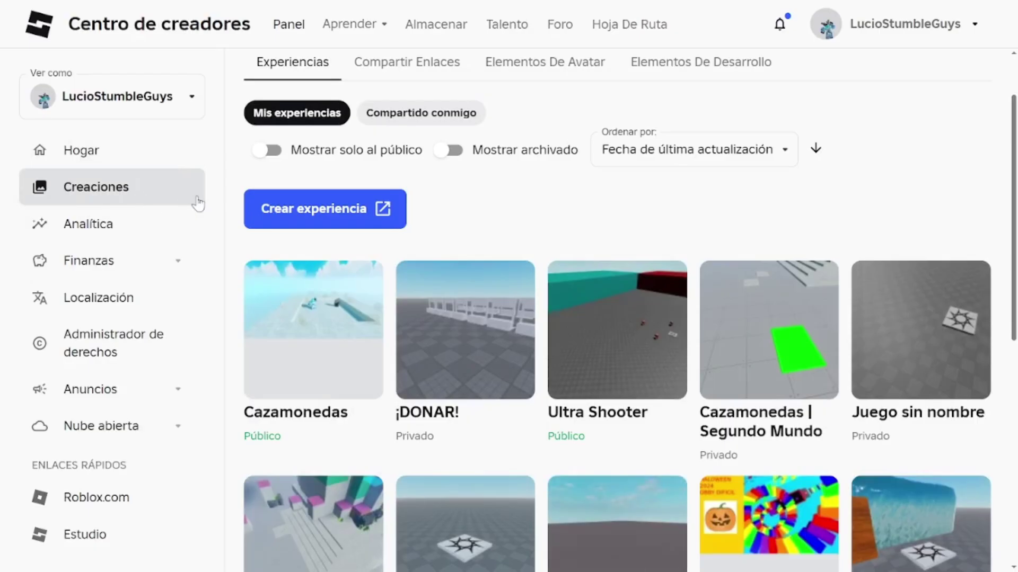
pyautogui.scroll(-1, 597, 347)
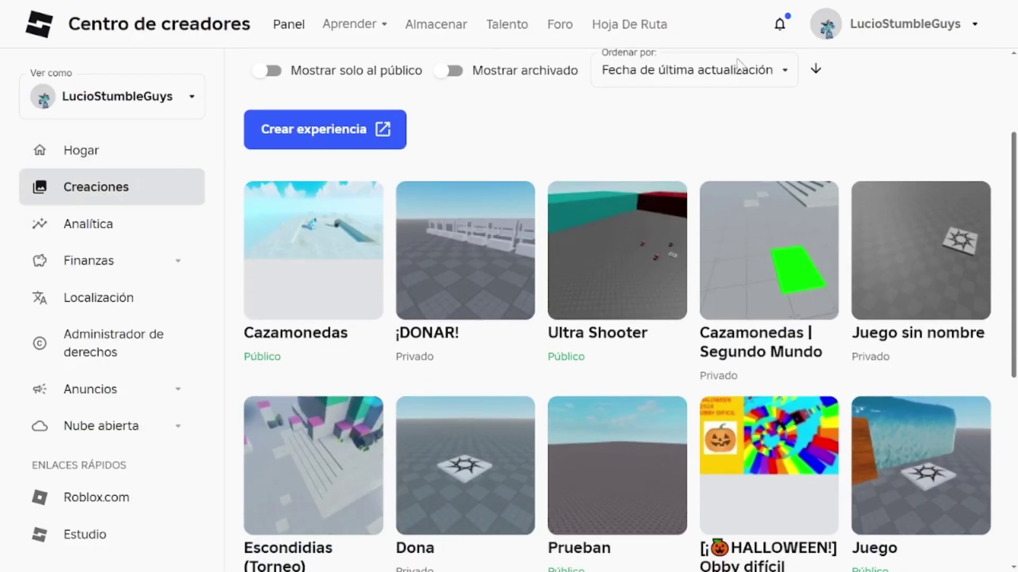
pyautogui.scroll(-3, 632, 288)
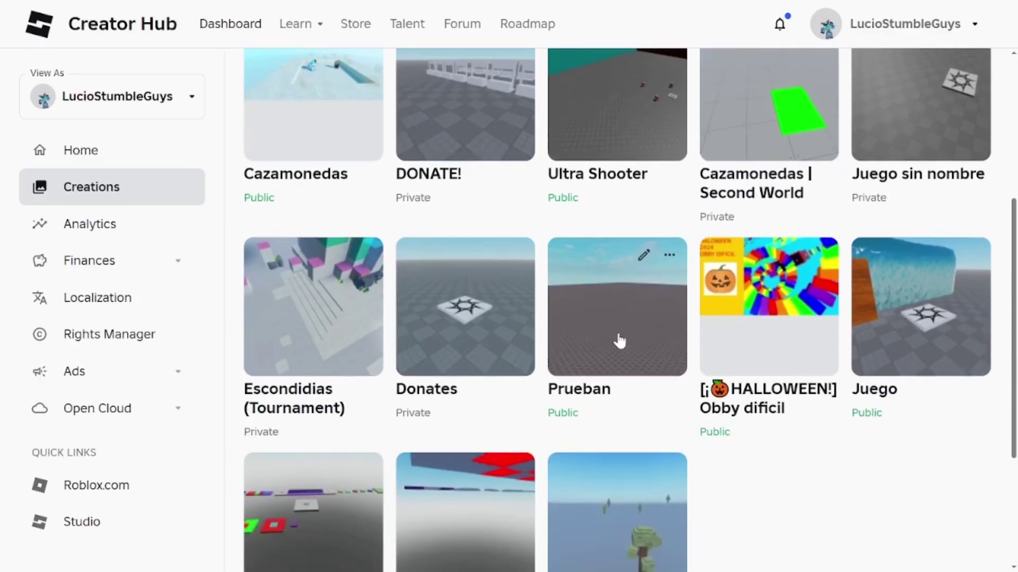
pyautogui.click(647, 318)
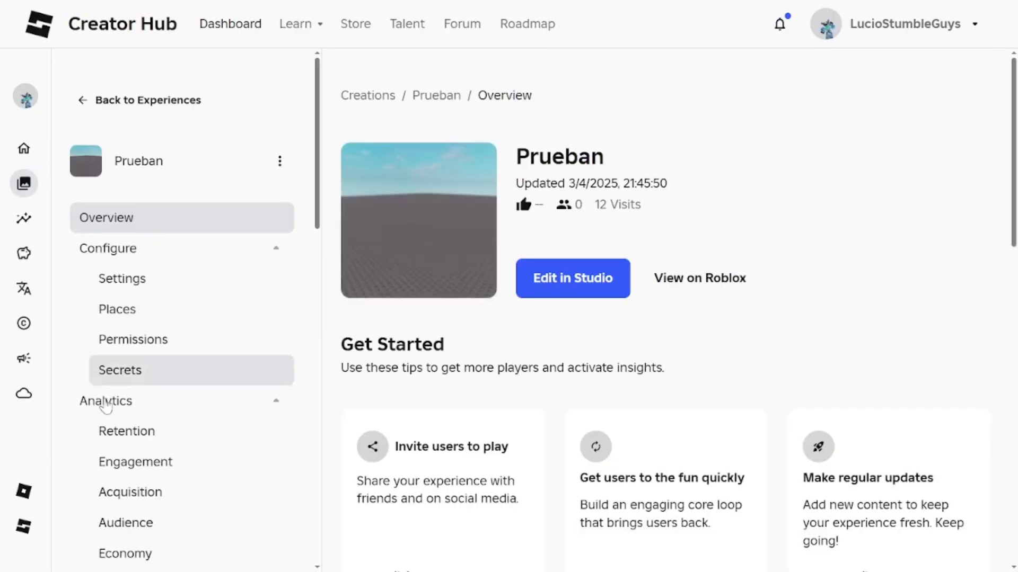
pyautogui.scroll(-10, 141, 408)
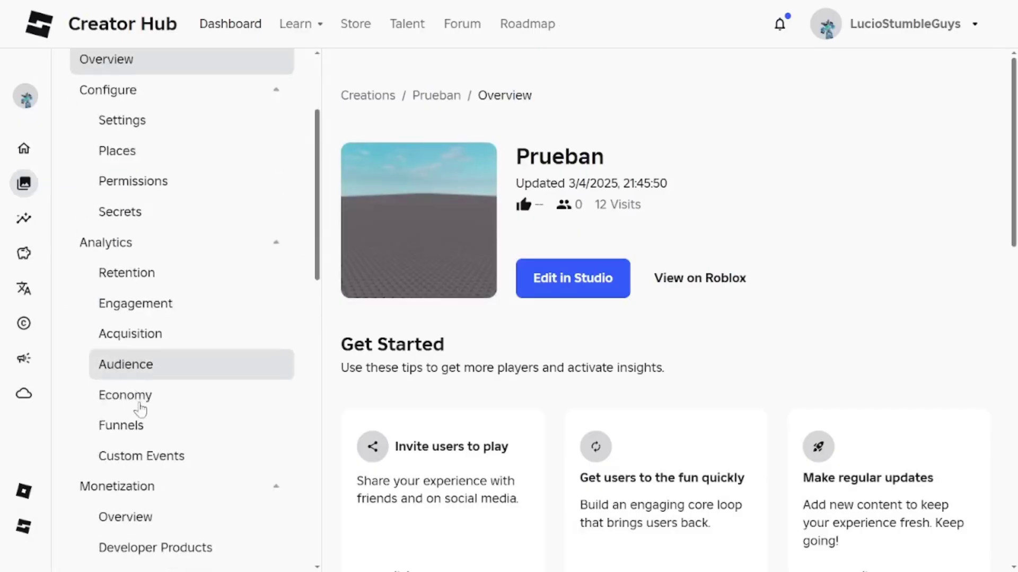
pyautogui.scroll(-3, 108, 493)
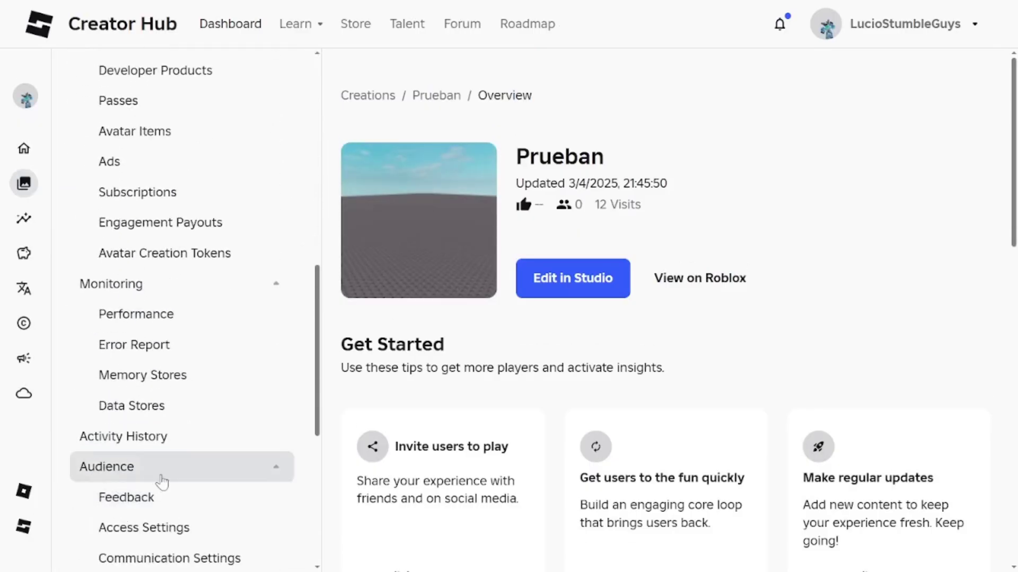
pyautogui.scroll(-6, 164, 468)
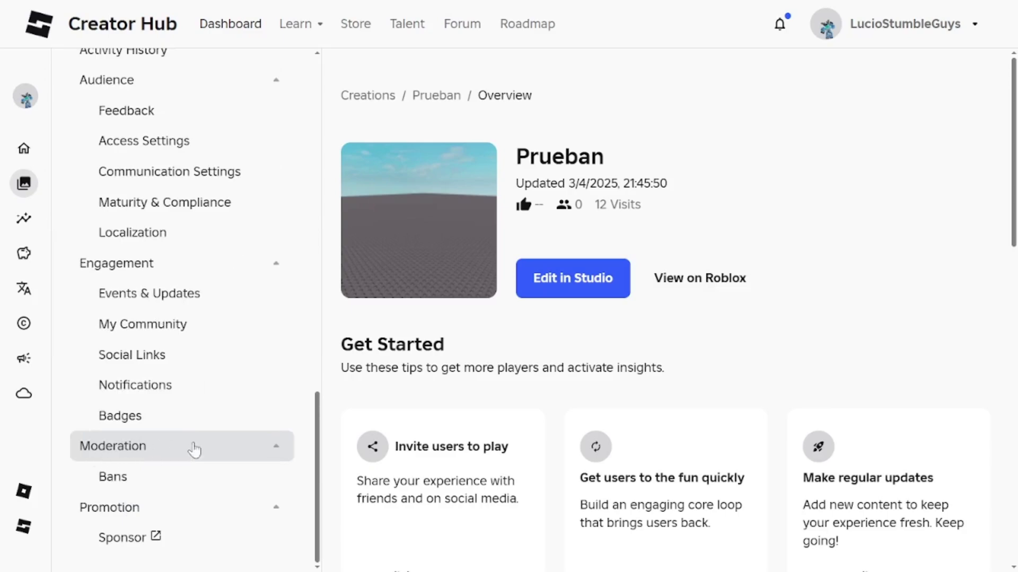
pyautogui.click(269, 450)
pyautogui.click(273, 477)
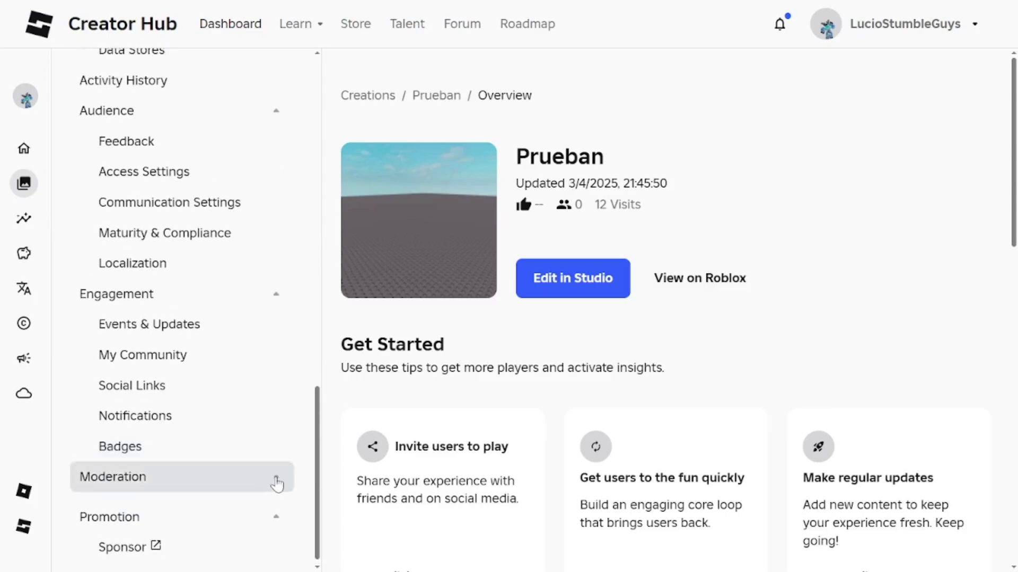
pyautogui.scroll(-1, 159, 486)
pyautogui.click(214, 486)
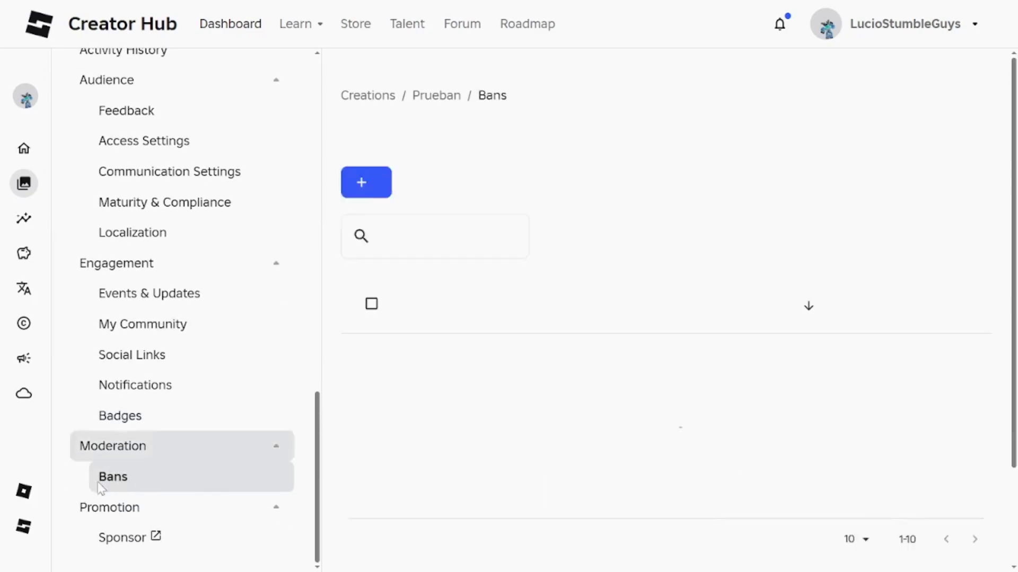
# Step: Highlight the Bans page description and its empty-list message
pyautogui.scroll(15, 143, 435)
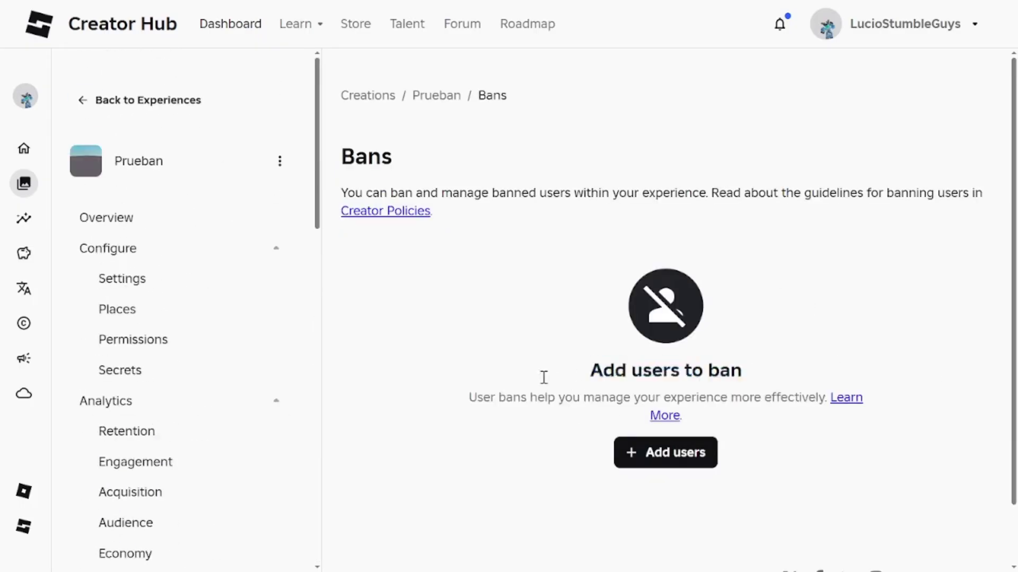
pyautogui.moveTo(543, 376); pyautogui.dragTo(925, 404)
pyautogui.click(925, 404)
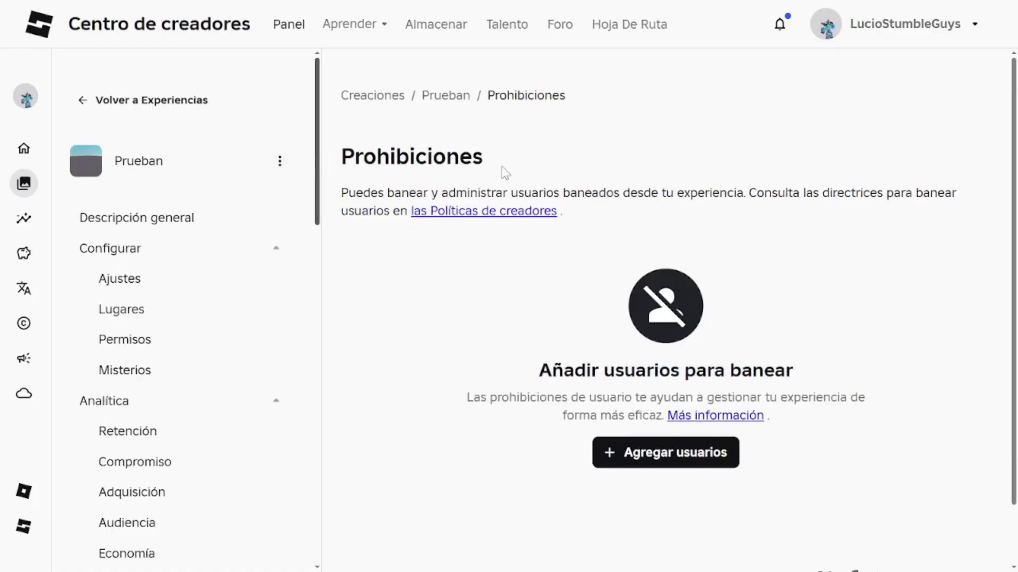
pyautogui.moveTo(335, 200); pyautogui.dragTo(831, 193)
pyautogui.click(653, 181)
pyautogui.moveTo(653, 182); pyautogui.dragTo(603, 225)
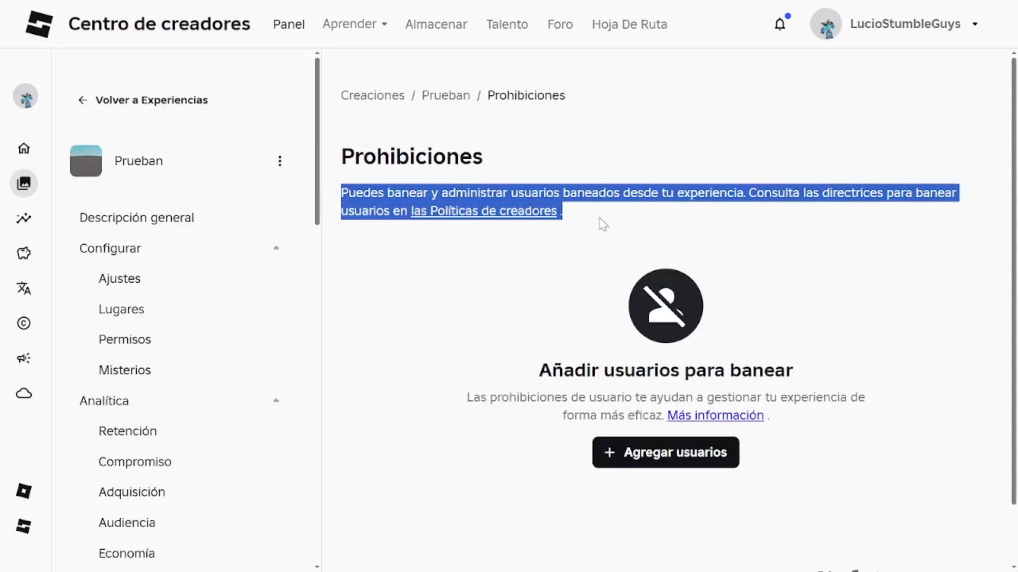
pyautogui.click(603, 225)
pyautogui.moveTo(524, 379); pyautogui.dragTo(671, 366)
pyautogui.click(640, 368)
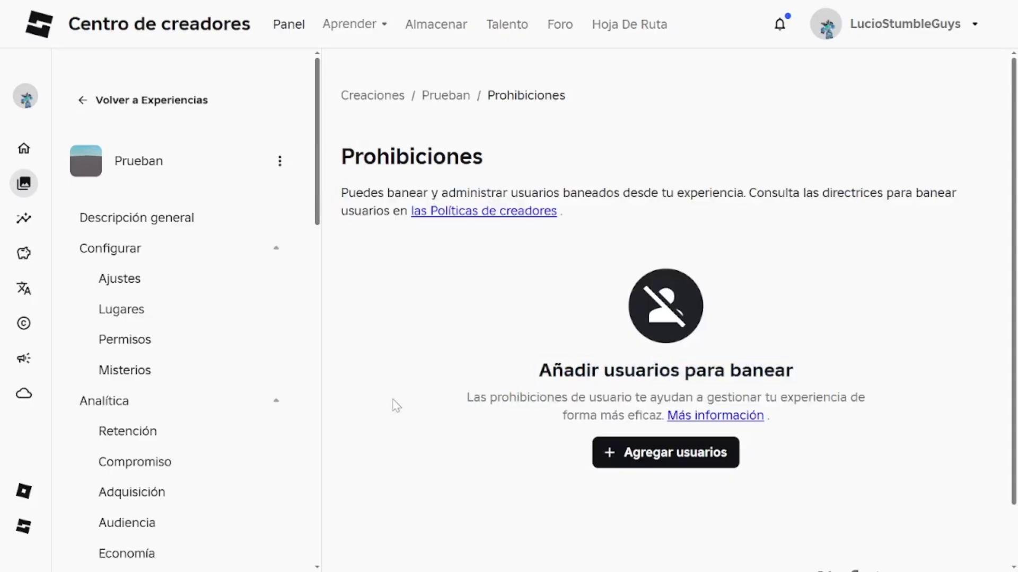
pyautogui.moveTo(509, 415); pyautogui.dragTo(614, 398)
pyautogui.click(536, 402)
pyautogui.moveTo(466, 398); pyautogui.dragTo(774, 422)
pyautogui.click(774, 422)
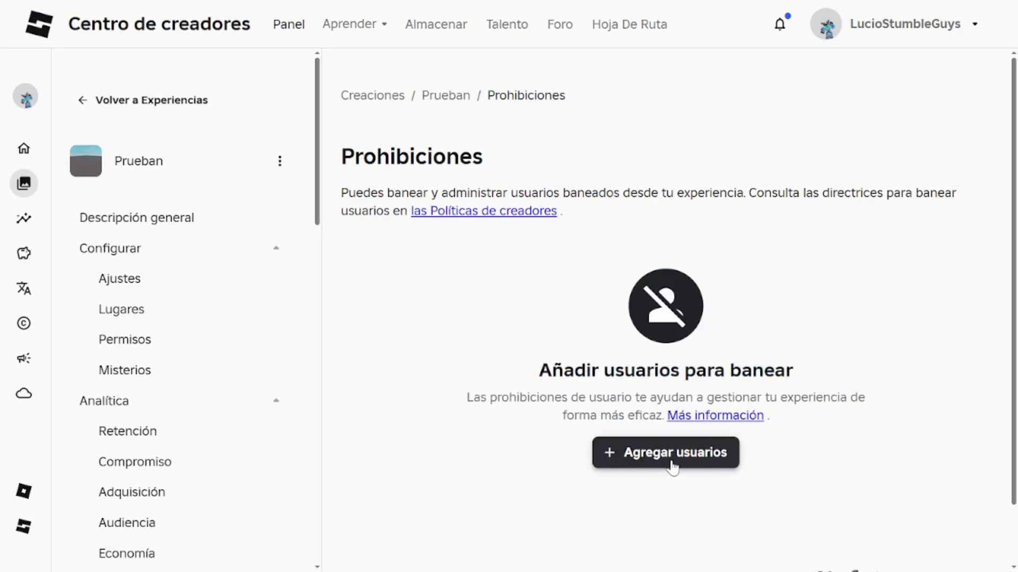
# Step: Open the Agregar usuarios ban form, return to Bans, then reopen it with the user ID field left empty
pyautogui.click(672, 466)
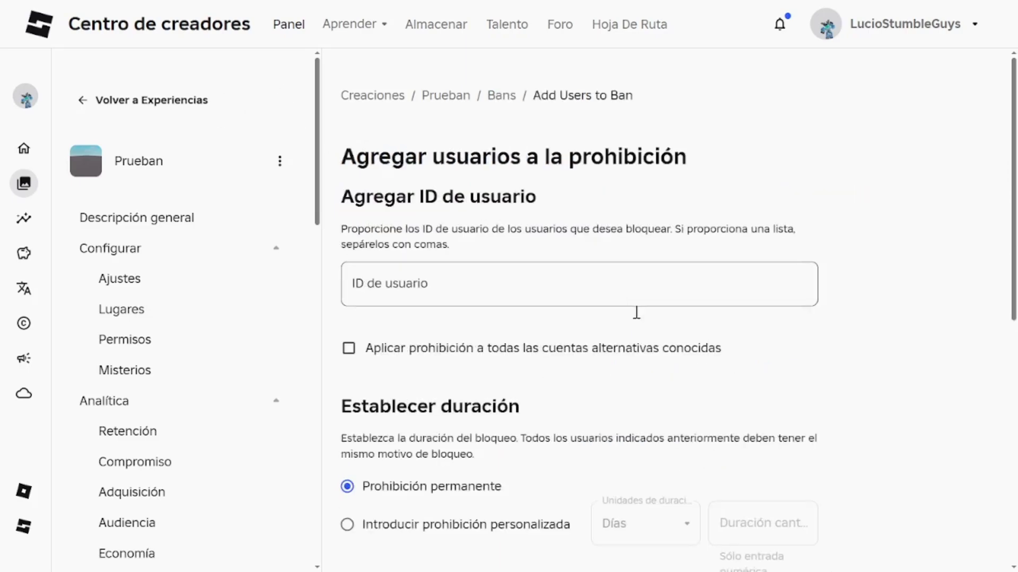
pyautogui.scroll(-13, 141, 300)
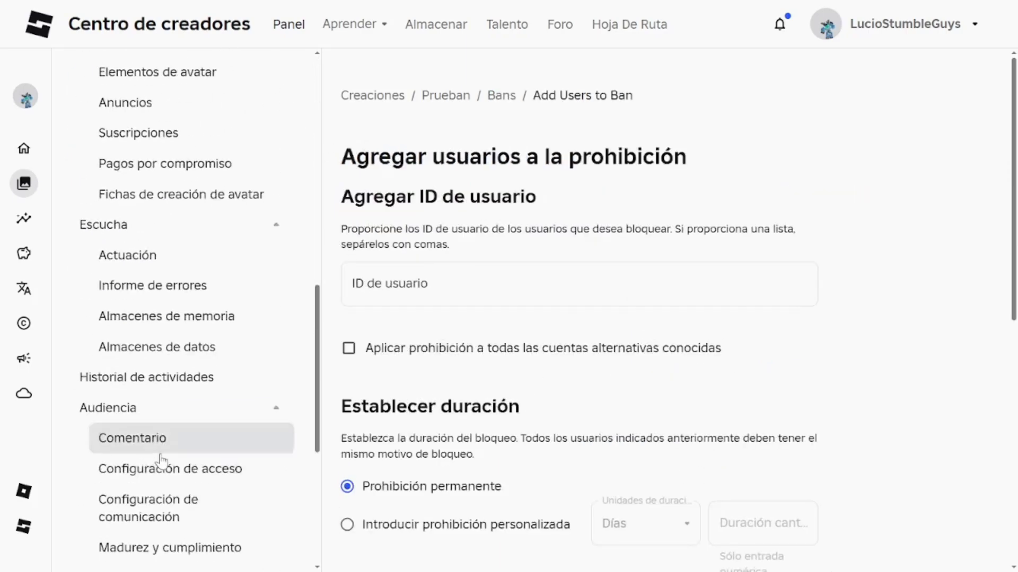
pyautogui.scroll(9, 170, 414)
pyautogui.scroll(-9, 239, 371)
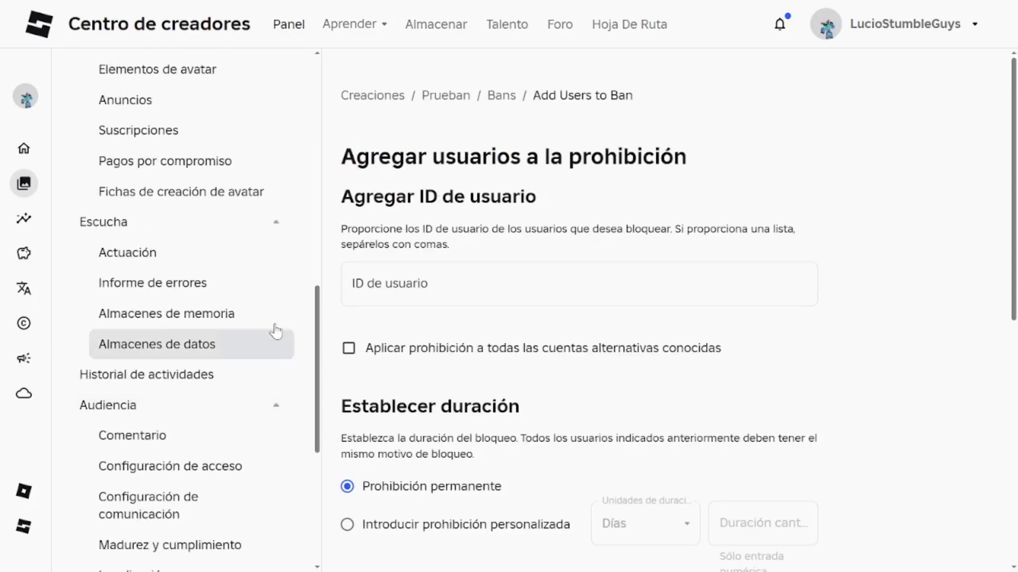
pyautogui.click(507, 98)
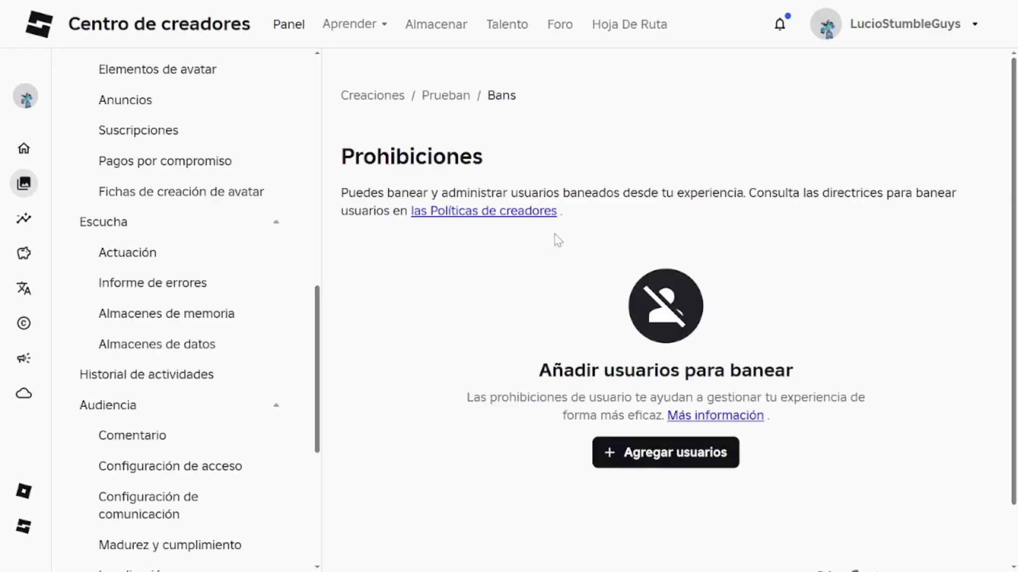
pyautogui.click(661, 460)
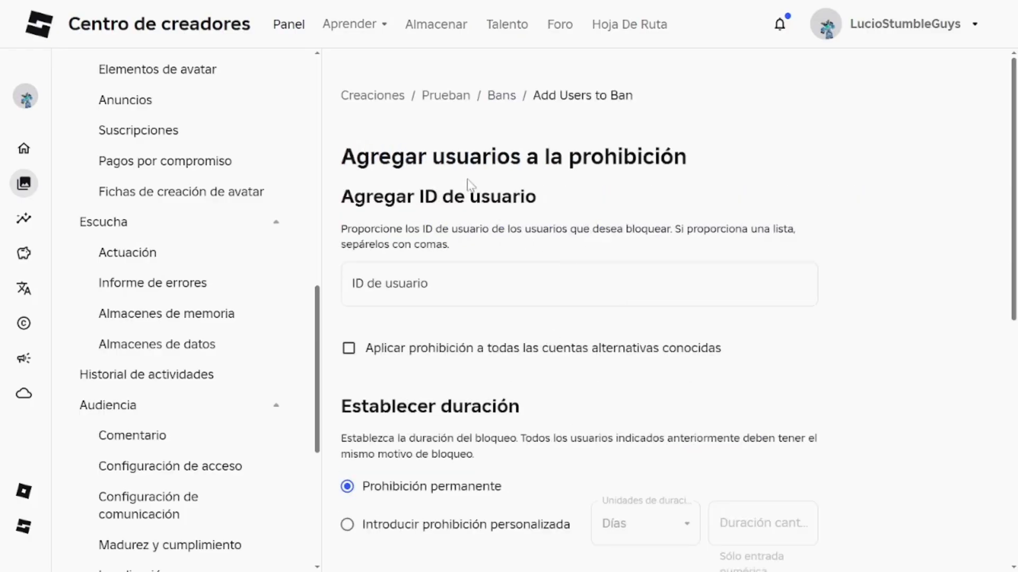
pyautogui.click(492, 293)
pyautogui.scroll(15, 141, 291)
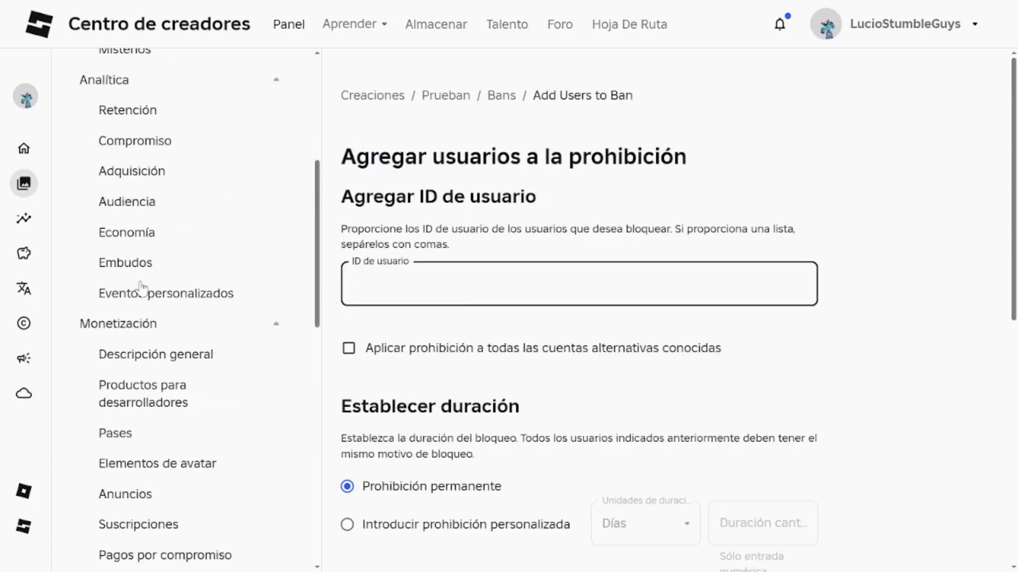
pyautogui.click(551, 188)
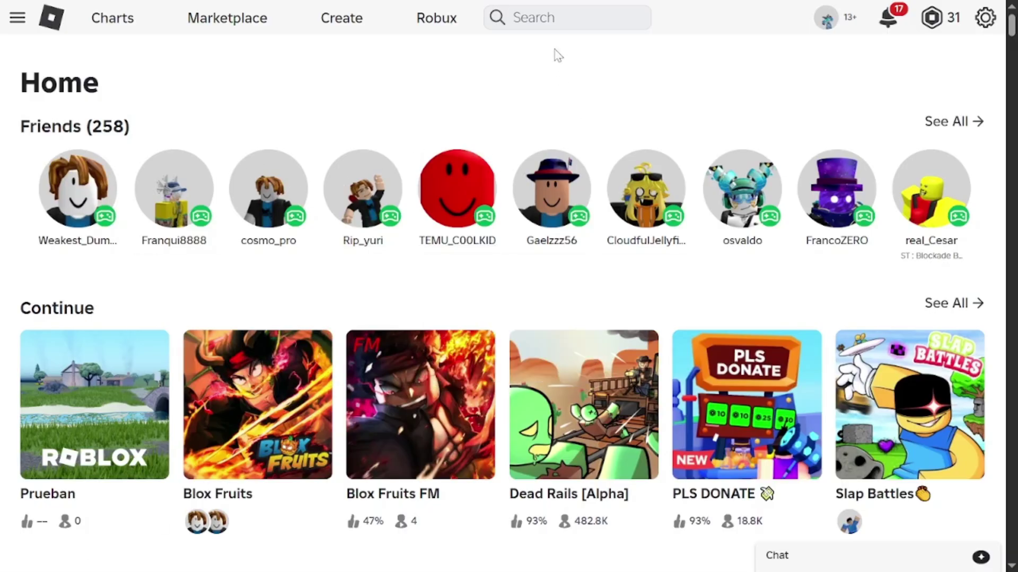
# Step: Search People for the player's username and open their profile
pyautogui.click(548, 24)
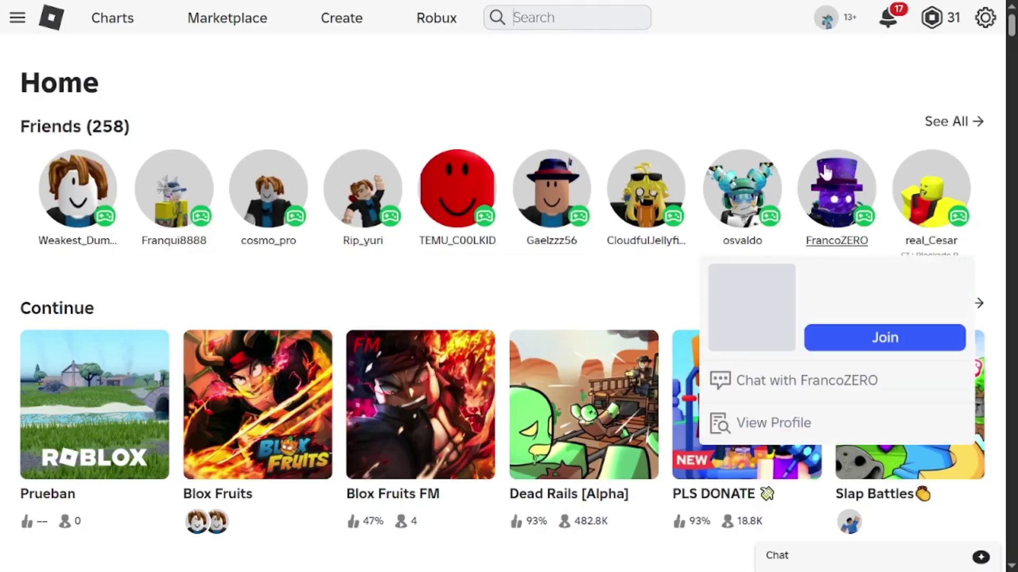
pyautogui.write('Lucitito32')
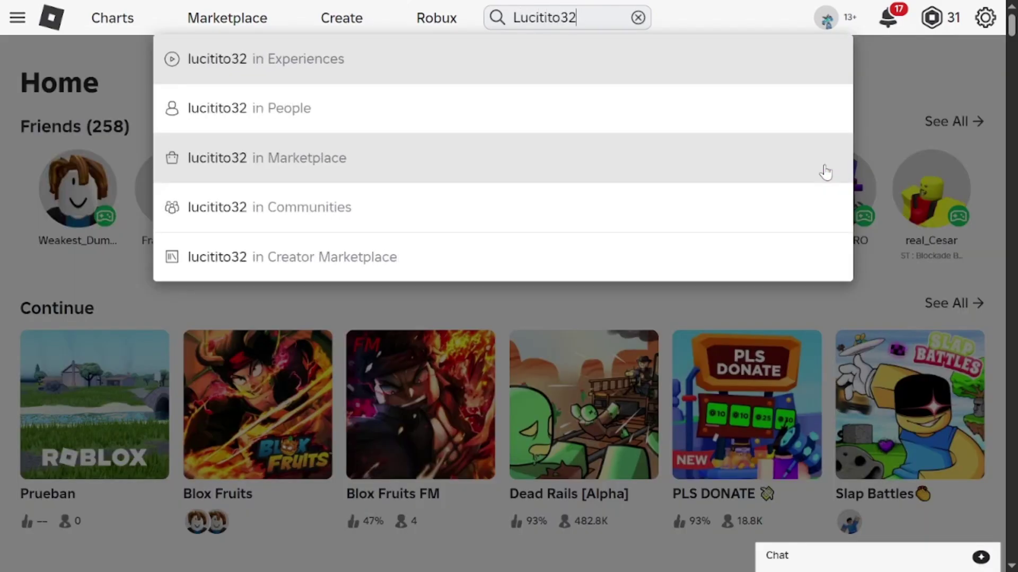
pyautogui.press('BackSpace')
pyautogui.press('BackSpace')
pyautogui.write('2000')
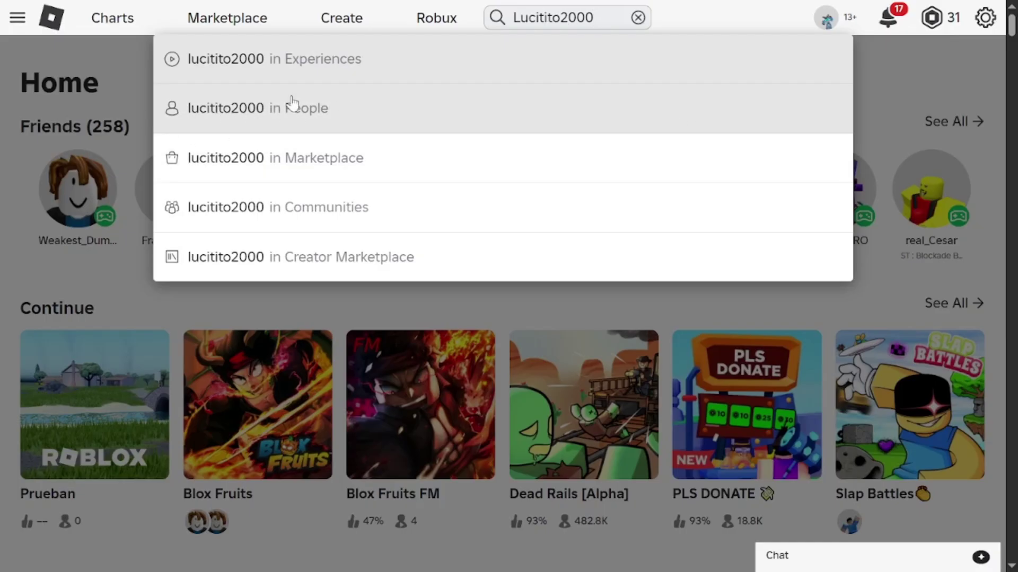
pyautogui.click(370, 114)
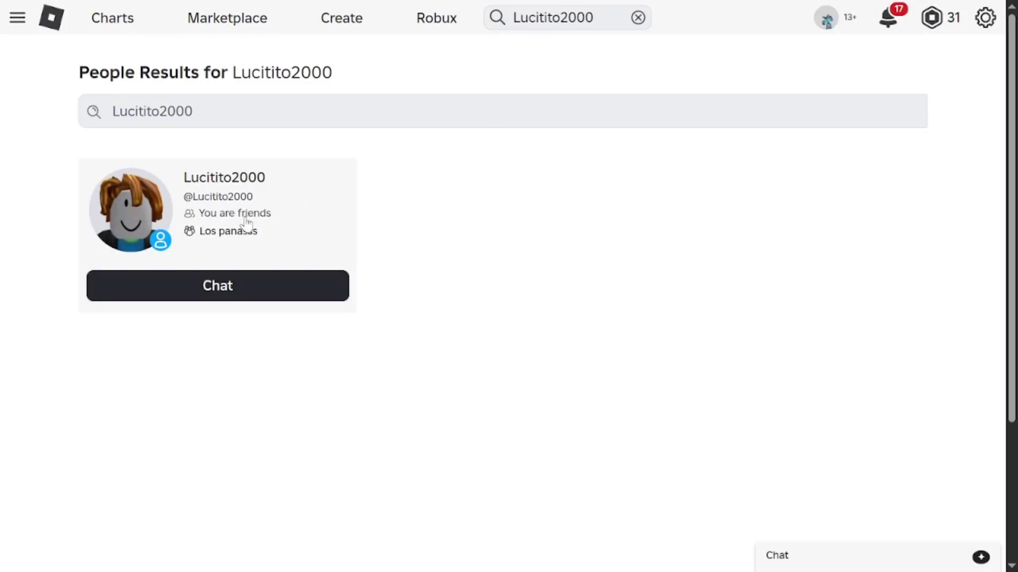
pyautogui.moveTo(273, 214); pyautogui.dragTo(385, 224)
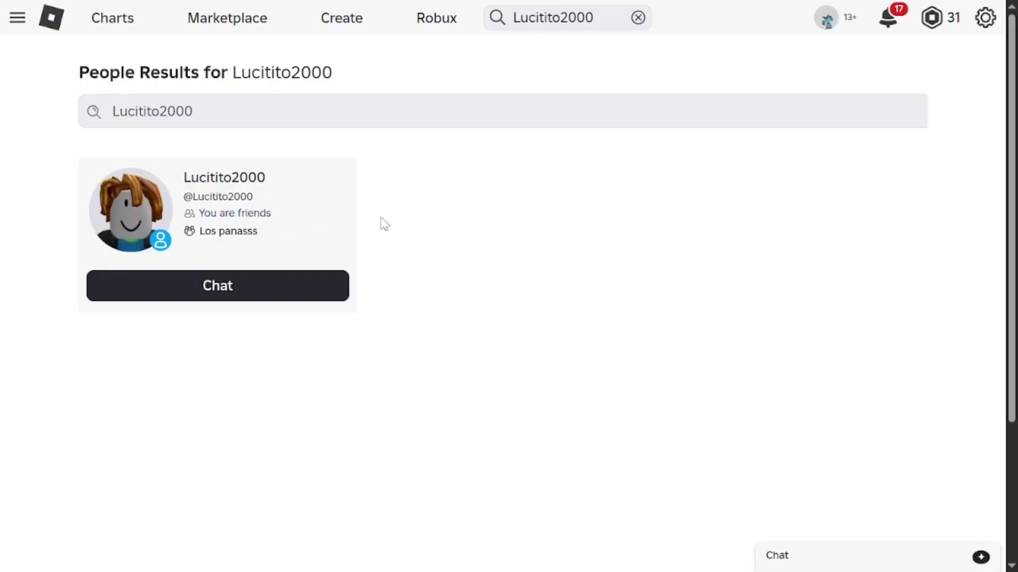
pyautogui.click(162, 226)
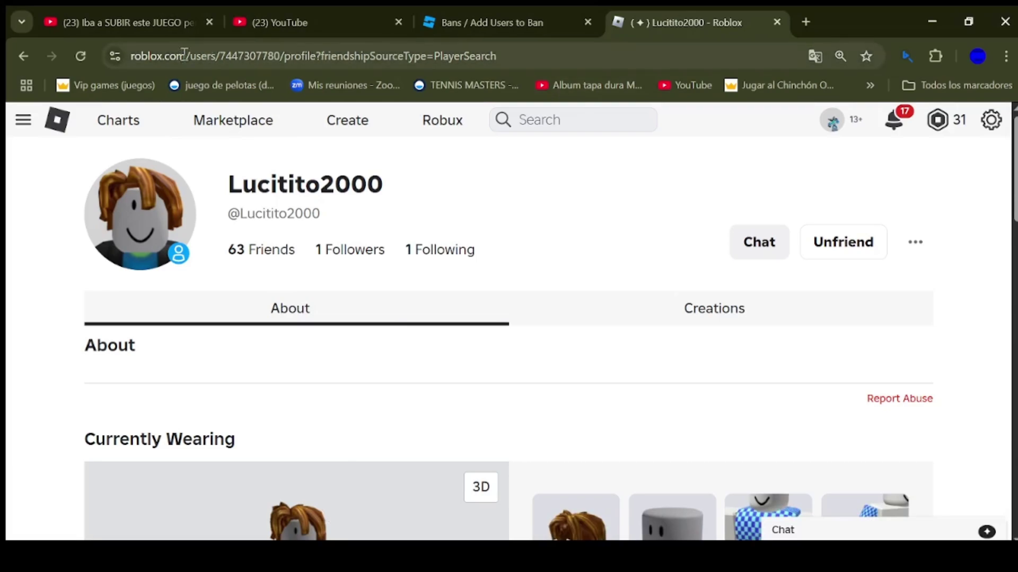
# Step: Copy the player's user ID from the profile address and go back to the full-screen ban form
pyautogui.moveTo(132, 63); pyautogui.dragTo(514, 74)
pyautogui.click(444, 174)
pyautogui.moveTo(219, 58); pyautogui.dragTo(284, 59)
pyautogui.hotkey('ctrl', 'c')
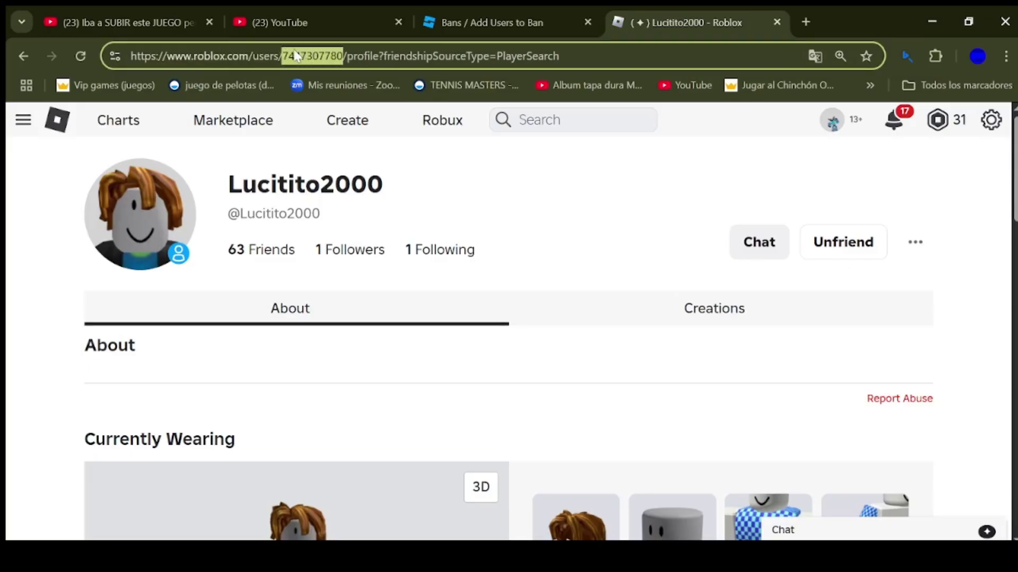
pyautogui.click(541, 186)
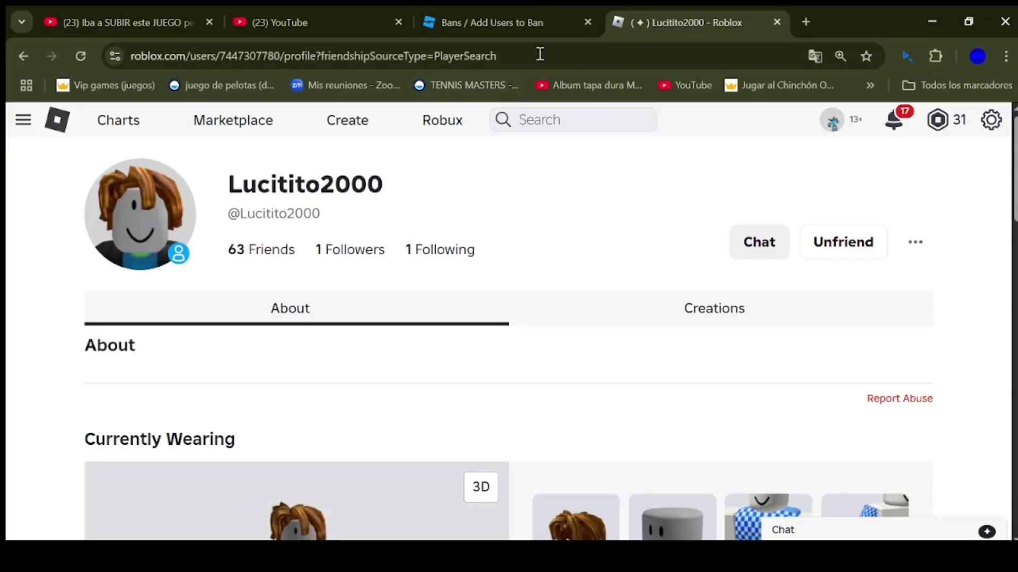
pyautogui.click(517, 21)
pyautogui.press('F11')
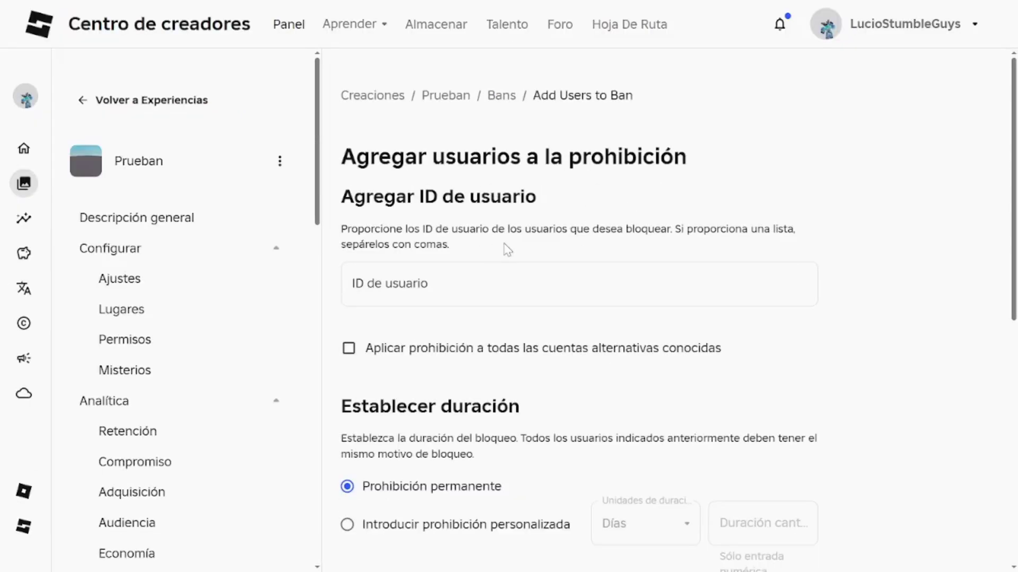
# Step: Paste the copied user ID as a ban entry and remove the mistaken duplicate entry
pyautogui.click(404, 287)
pyautogui.hotkey('ctrl', 'v')
pyautogui.press('Return')
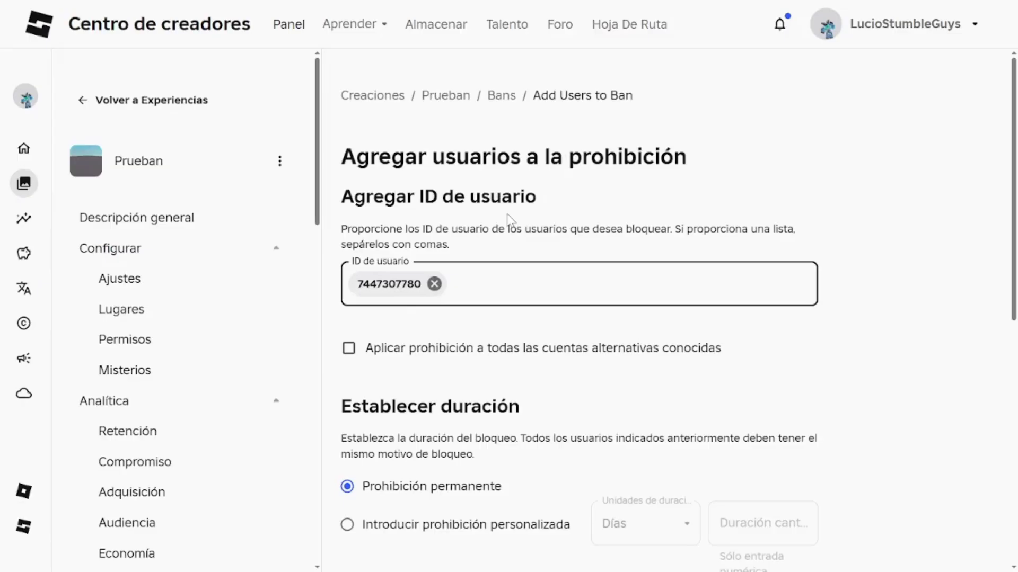
pyautogui.click(533, 252)
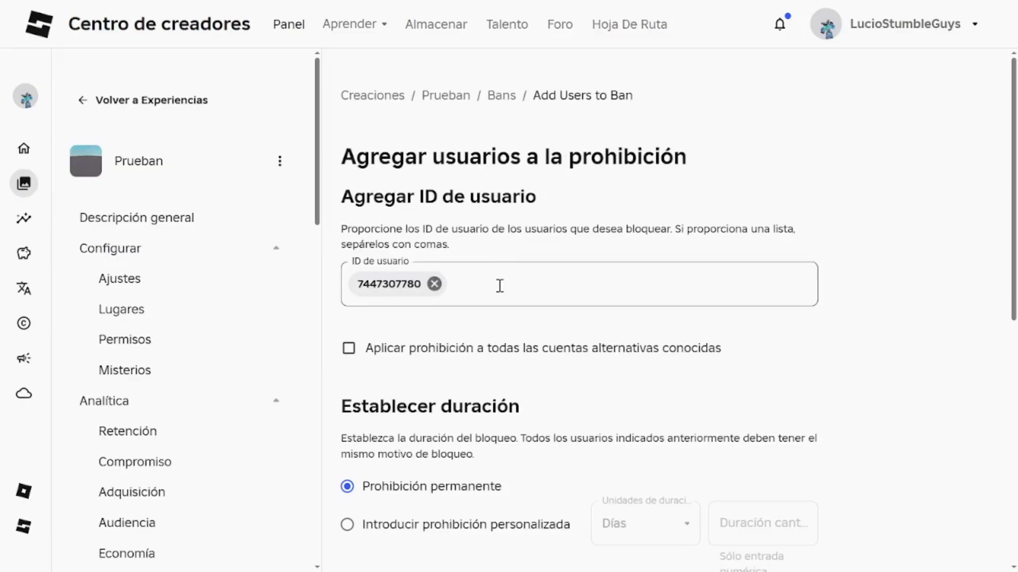
pyautogui.click(587, 280)
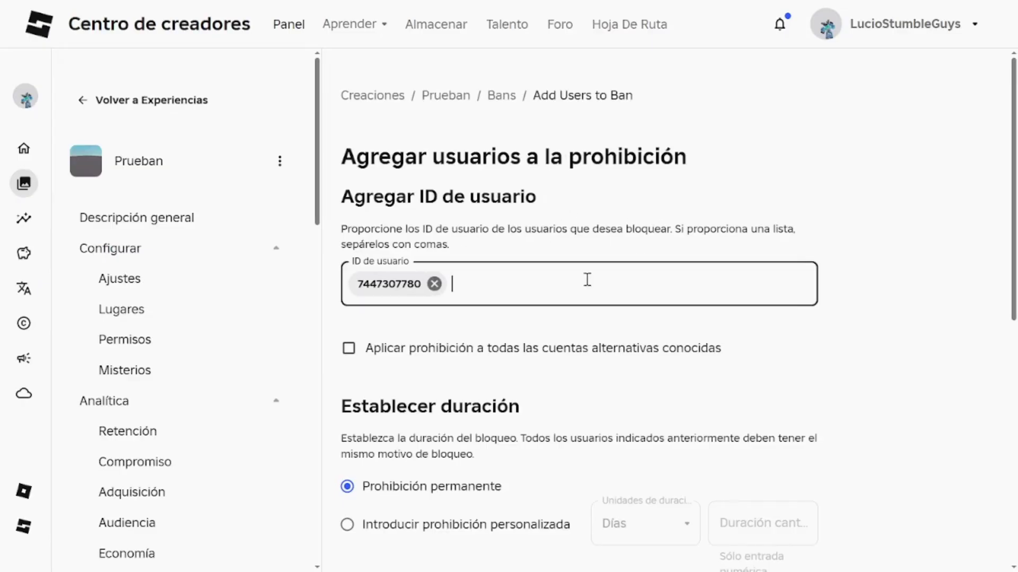
pyautogui.hotkey('ctrl', 'v')
pyautogui.hotkey('ctrl', 'v')
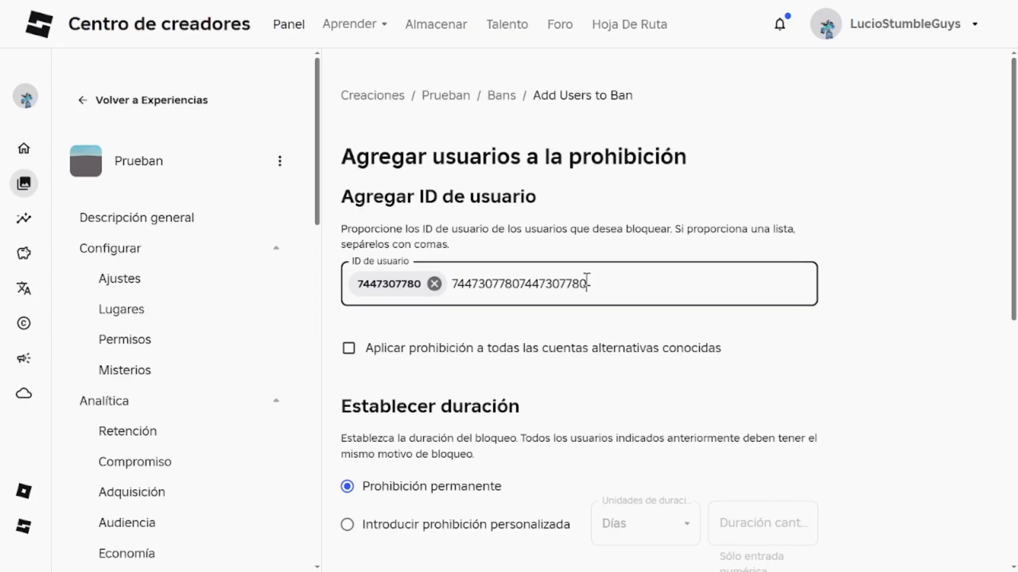
pyautogui.press('Return')
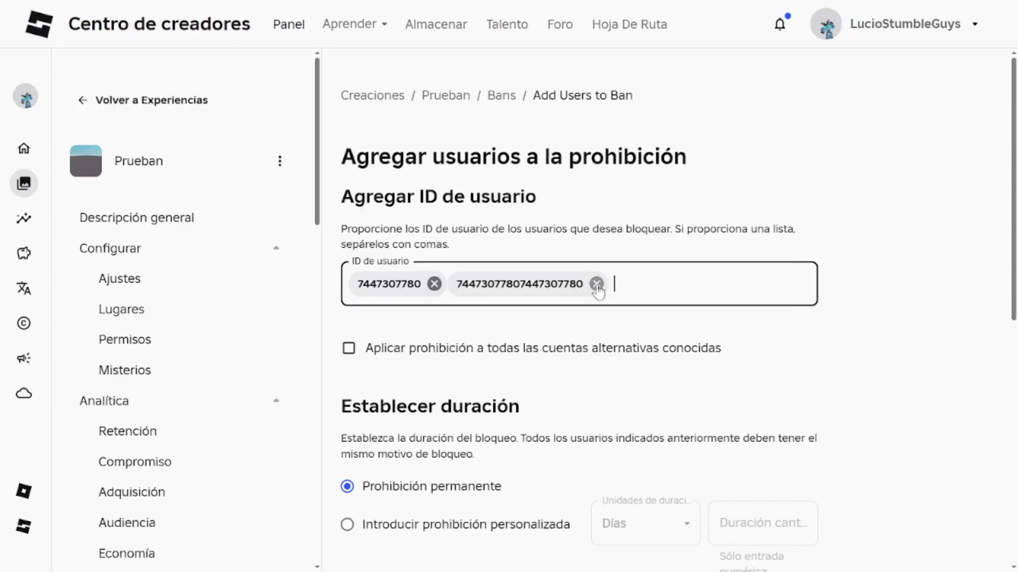
pyautogui.click(596, 284)
pyautogui.click(497, 359)
pyautogui.click(487, 361)
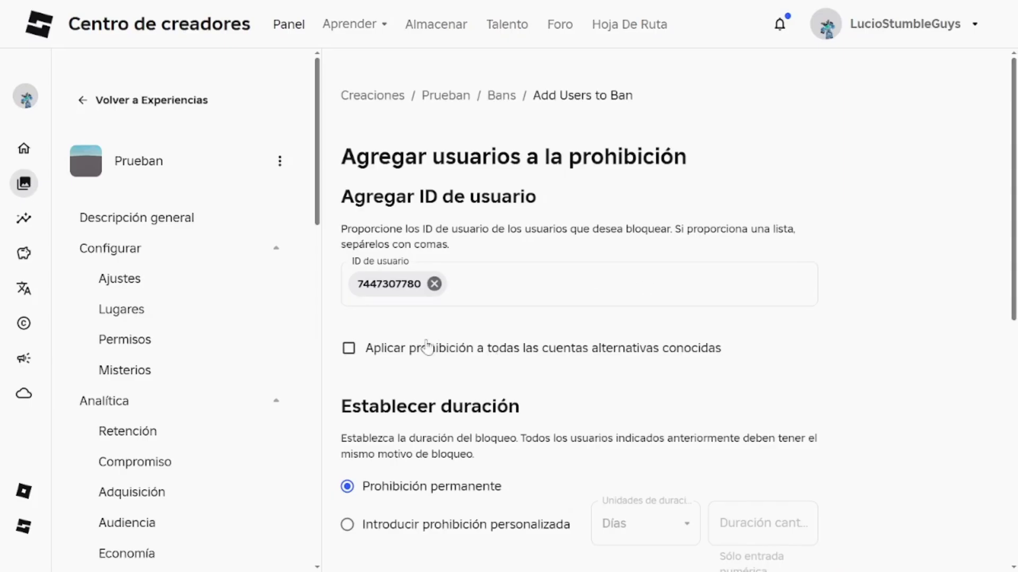
pyautogui.scroll(-2, 286, 189)
pyautogui.scroll(3, 397, 300)
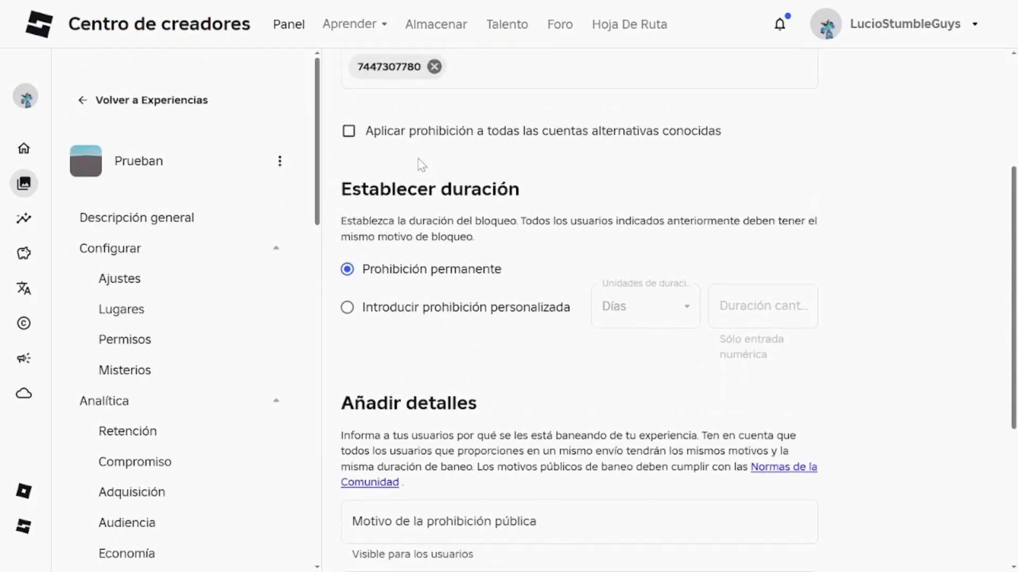
# Step: Tick the option to apply the ban to all alternate accounts
pyautogui.click(360, 275)
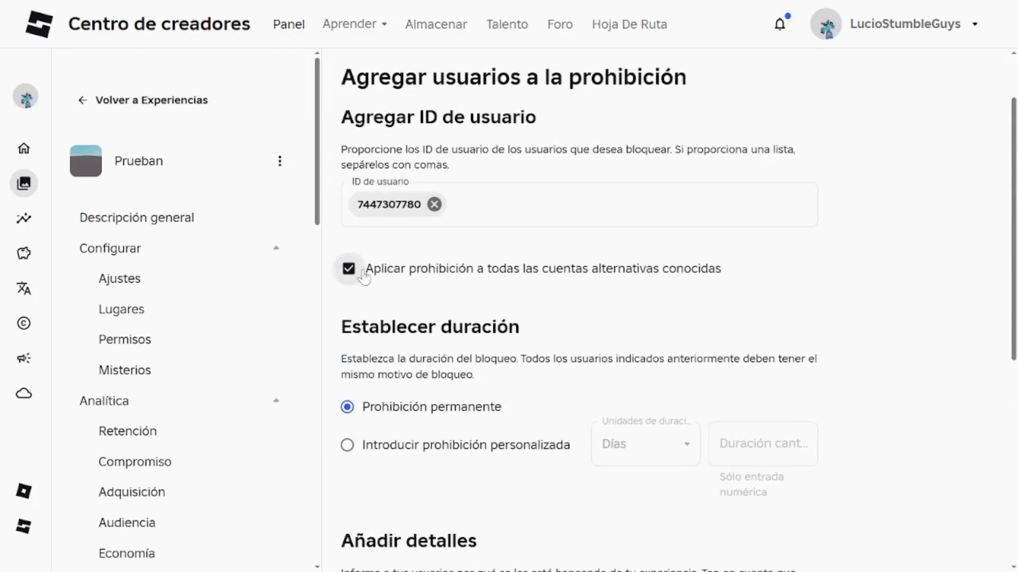
pyautogui.click(358, 271)
pyautogui.click(358, 271)
pyautogui.scroll(-2, 376, 307)
pyautogui.moveTo(358, 254); pyautogui.dragTo(672, 320)
pyautogui.click(676, 312)
# Step: Try a custom 10 Minutos duration, then switch back to Prohibición permanente
pyautogui.click(437, 371)
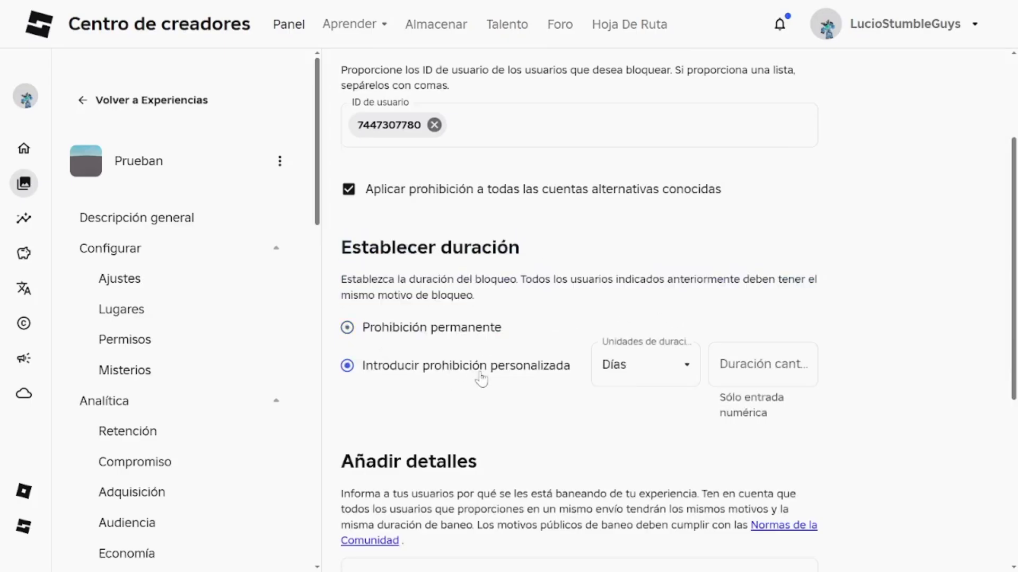
pyautogui.click(644, 380)
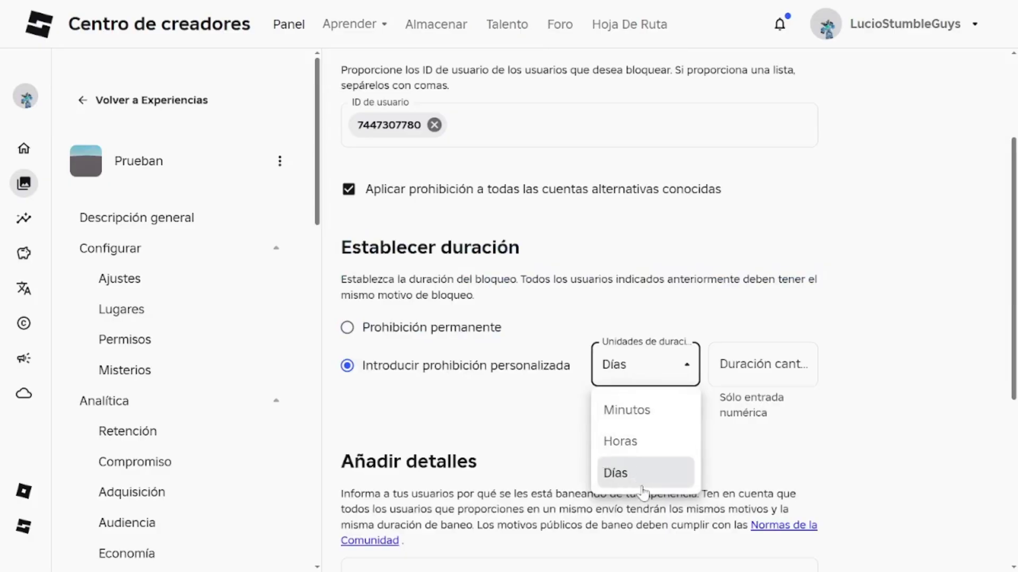
pyautogui.click(638, 416)
pyautogui.click(767, 372)
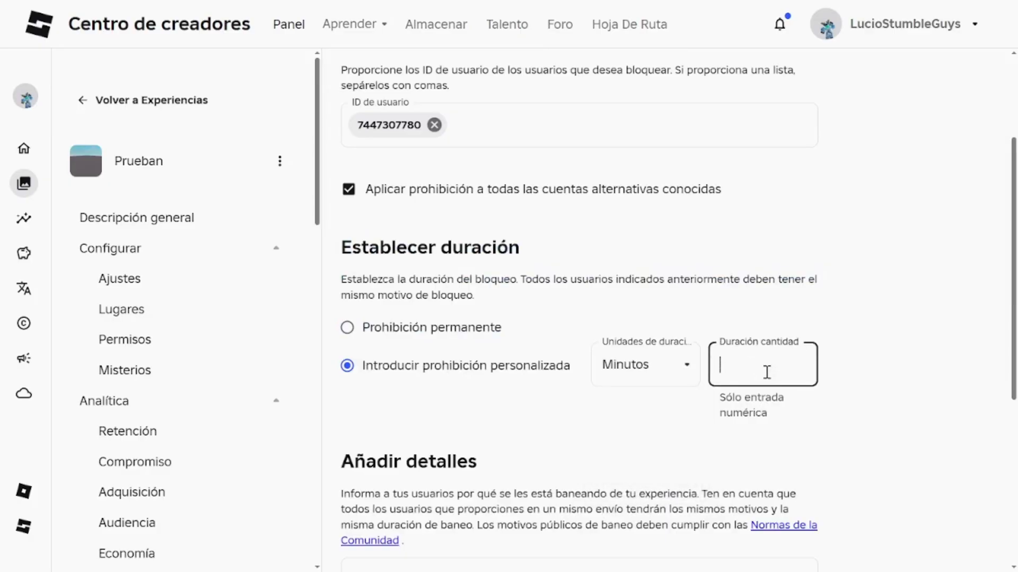
pyautogui.click(797, 318)
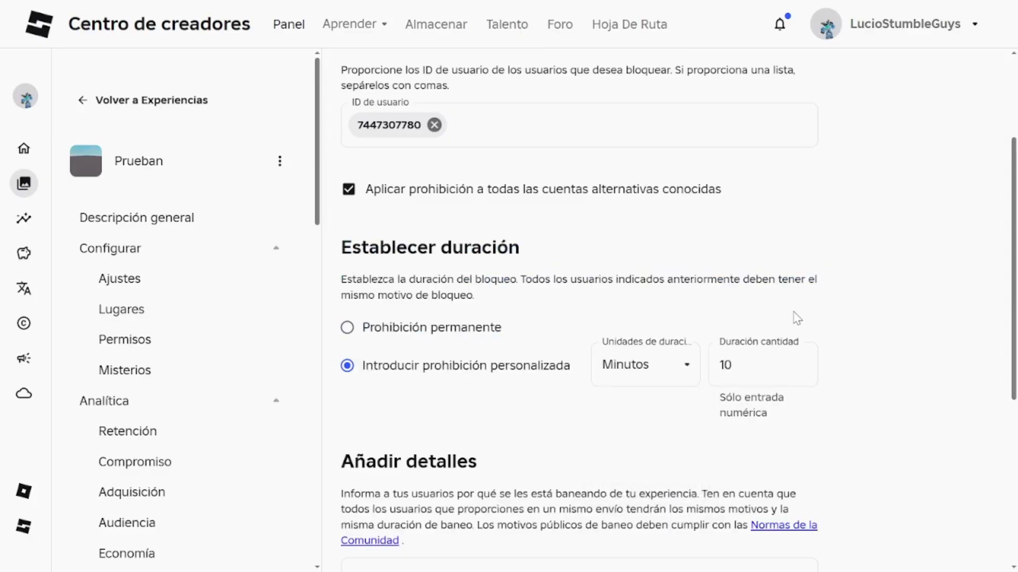
pyautogui.scroll(-2, 620, 357)
pyautogui.scroll(-2, 359, 381)
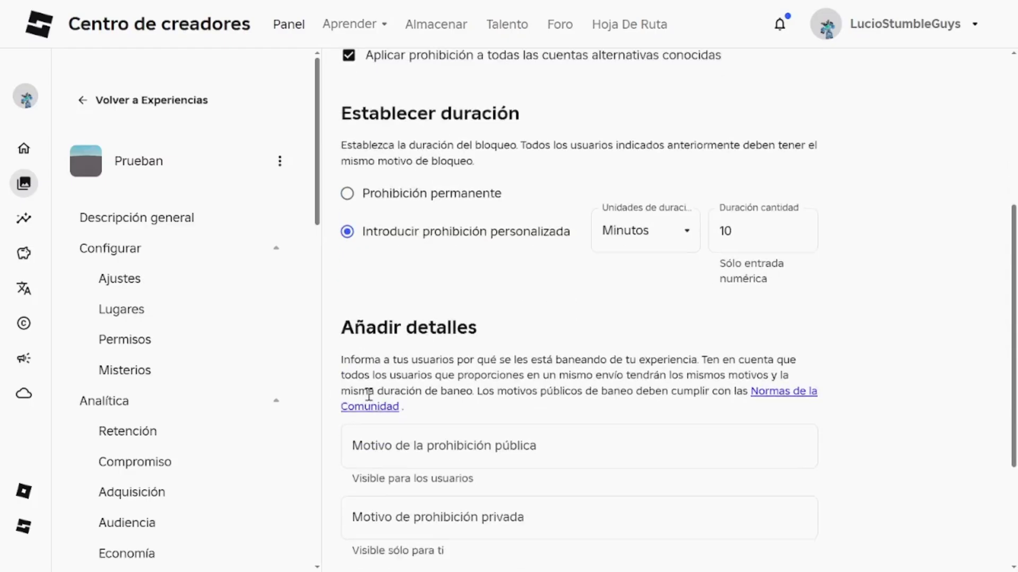
pyautogui.scroll(2, 422, 338)
pyautogui.click(431, 248)
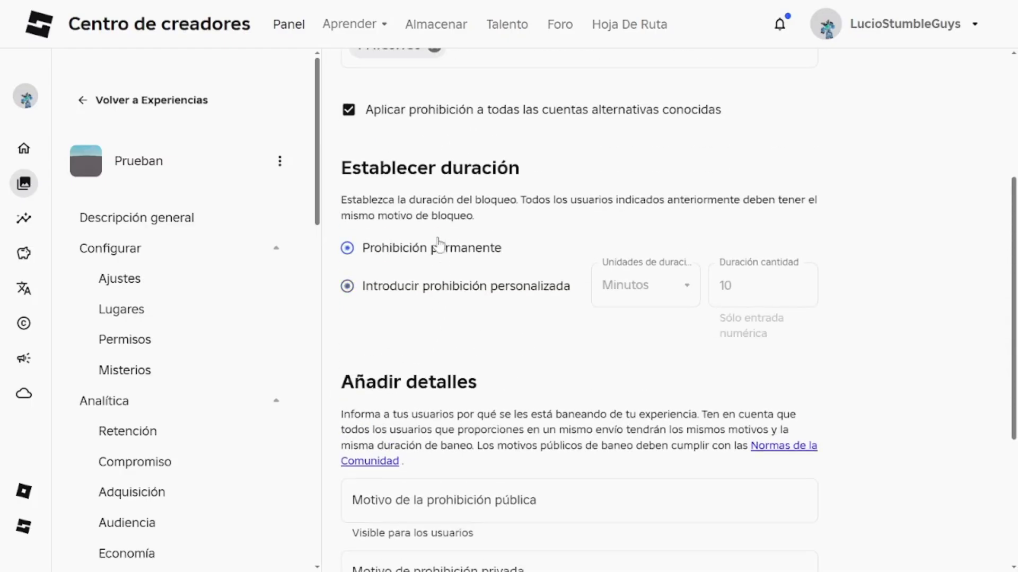
pyautogui.scroll(-2, 435, 318)
pyautogui.moveTo(345, 308); pyautogui.dragTo(386, 308)
pyautogui.click(484, 320)
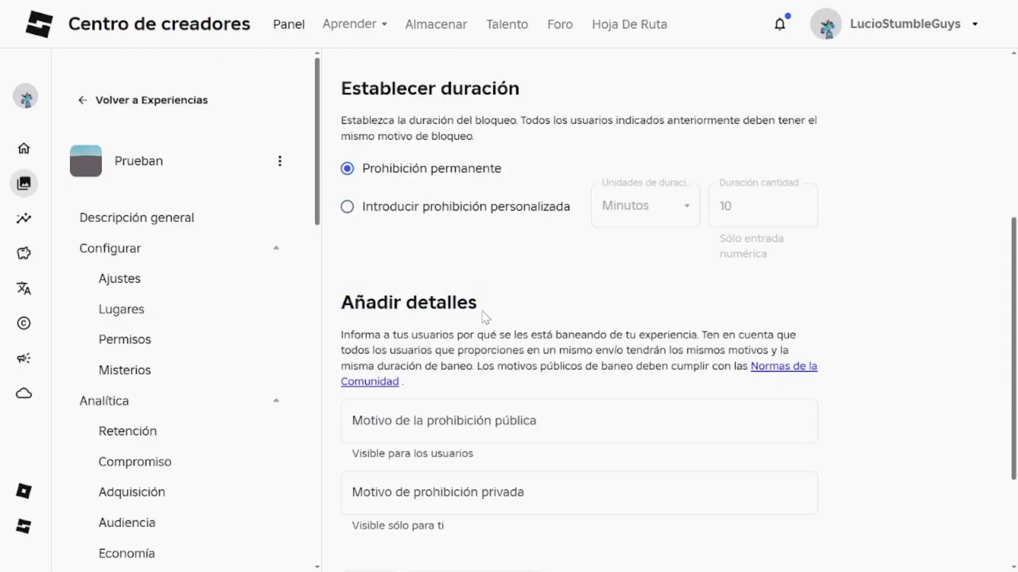
pyautogui.scroll(-4, 455, 370)
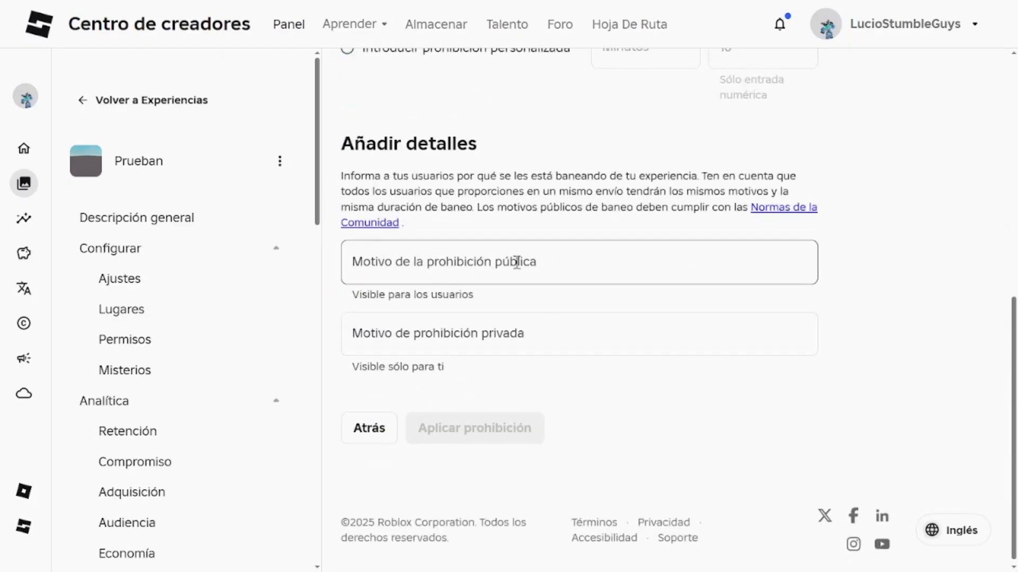
# Step: Type 'Fly exploit.' as the public ban reason
pyautogui.click(399, 330)
pyautogui.click(472, 256)
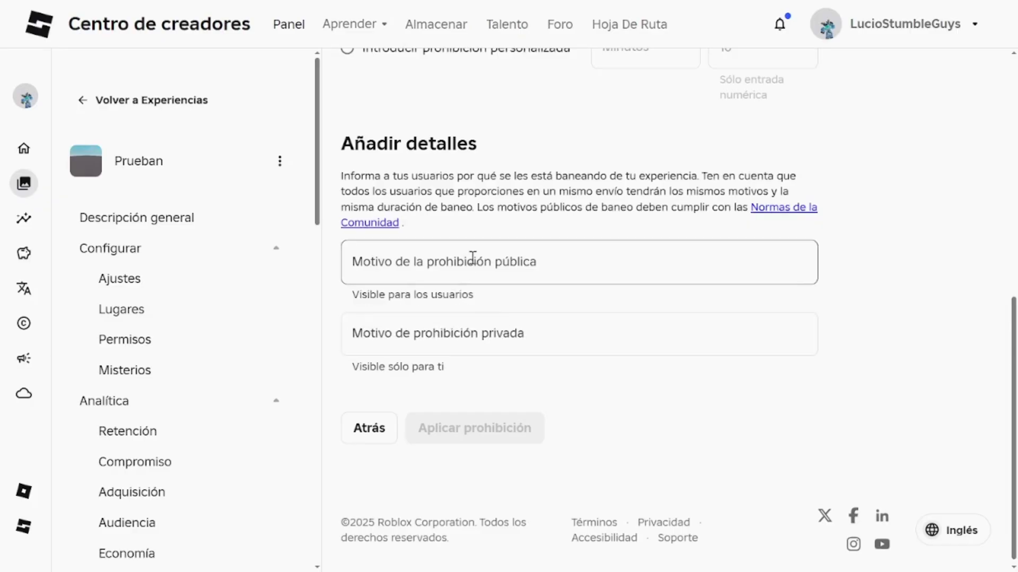
pyautogui.press('Tab')
pyautogui.click(384, 297)
pyautogui.click(424, 265)
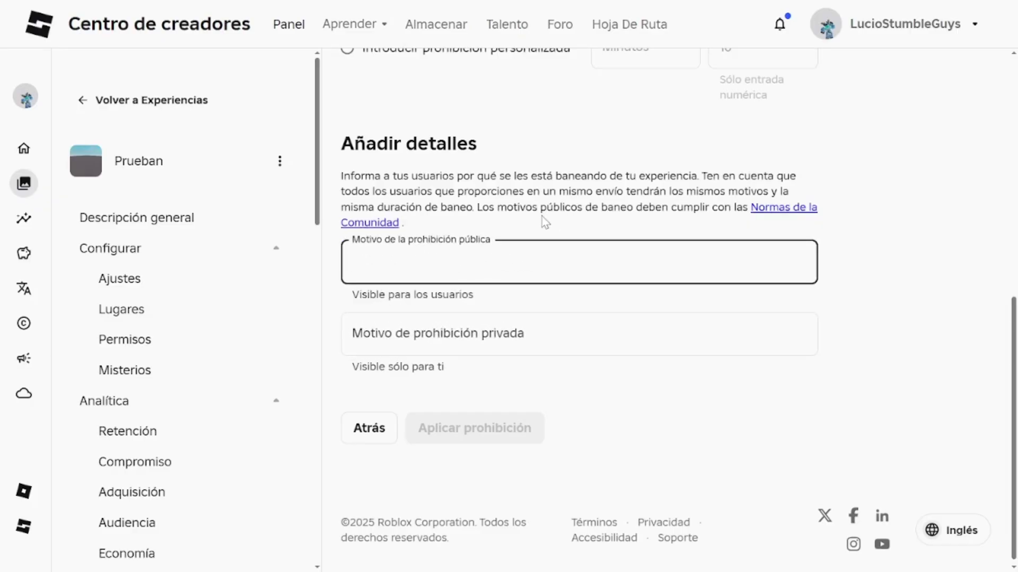
pyautogui.write('Flt expl')
pyautogui.press('BackSpace')
pyautogui.press('BackSpace')
pyautogui.write('exploit.')
pyautogui.click(541, 216)
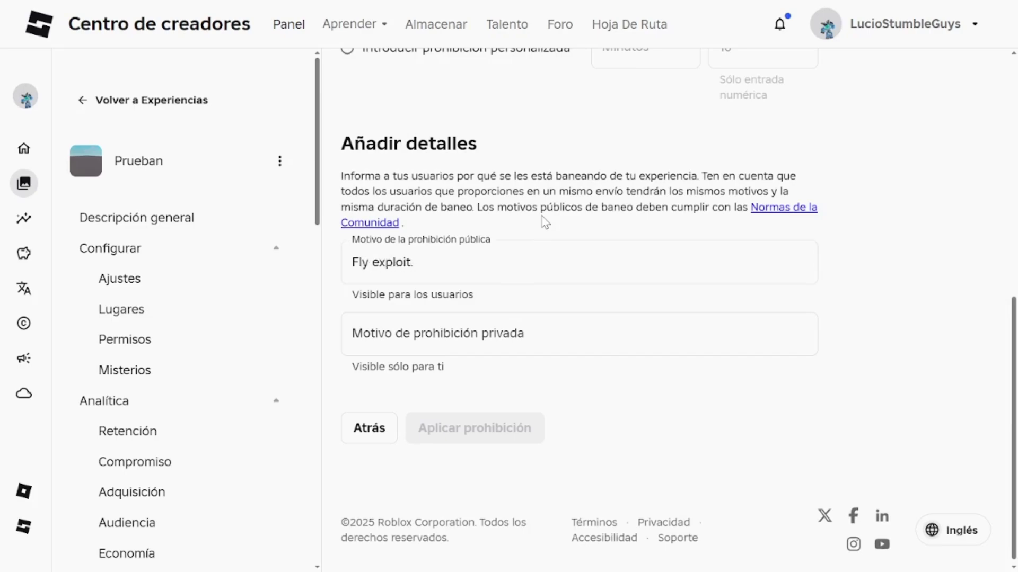
# Step: Leave the private reason empty and highlight its note that only you can see it
pyautogui.click(524, 326)
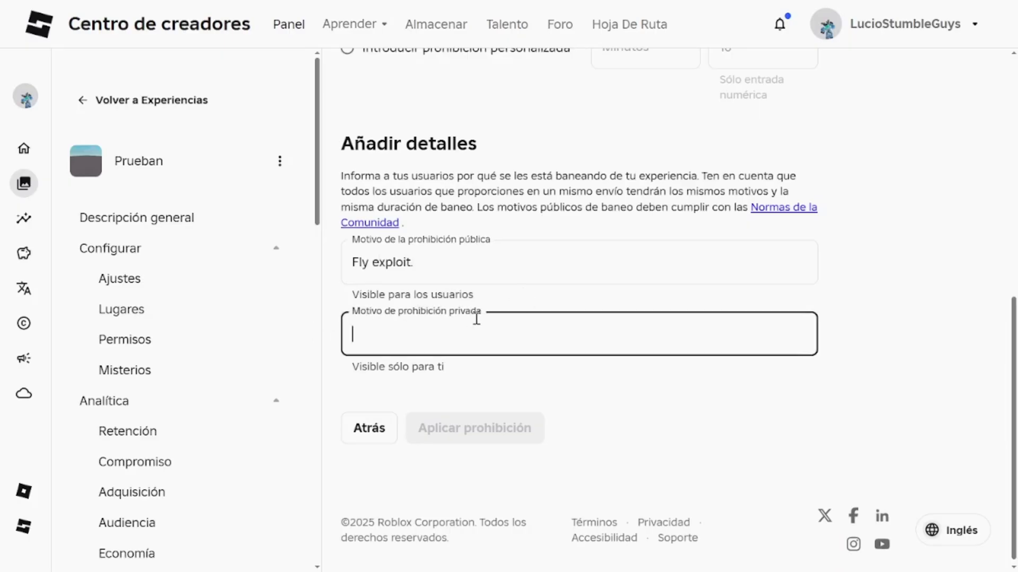
pyautogui.click(564, 270)
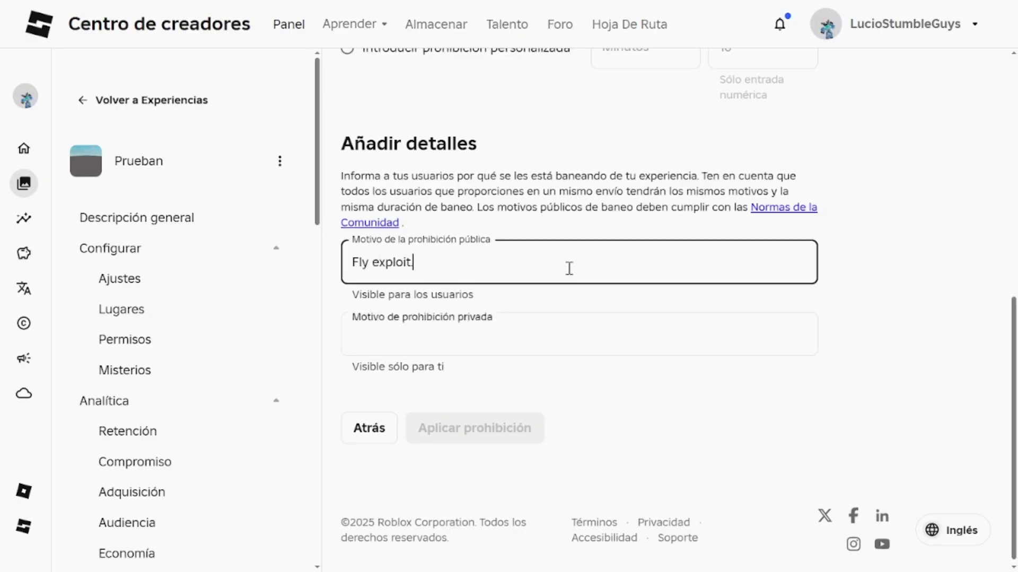
pyautogui.click(527, 329)
pyautogui.click(501, 303)
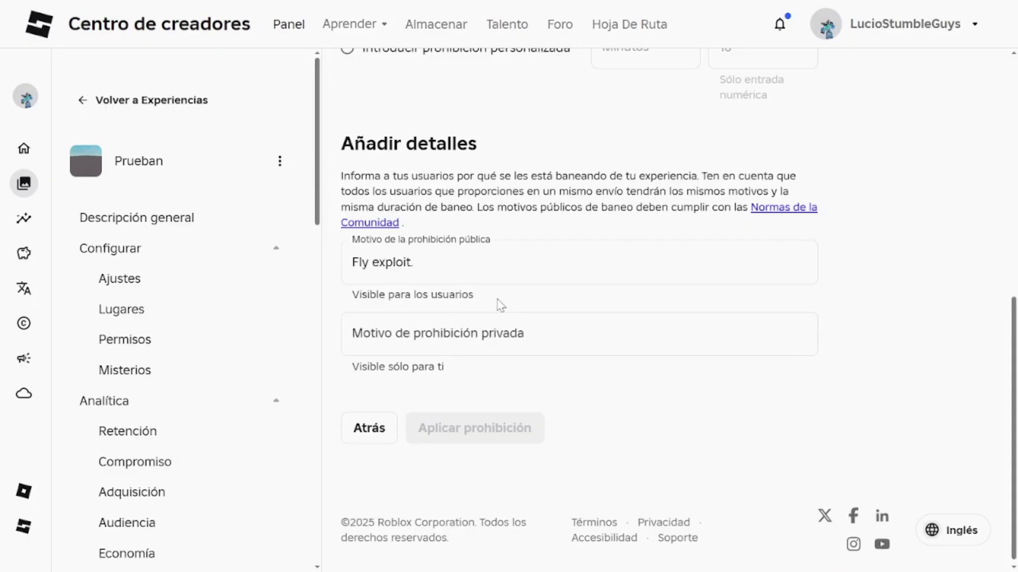
pyautogui.click(535, 331)
pyautogui.click(541, 306)
pyautogui.moveTo(449, 371); pyautogui.dragTo(349, 367)
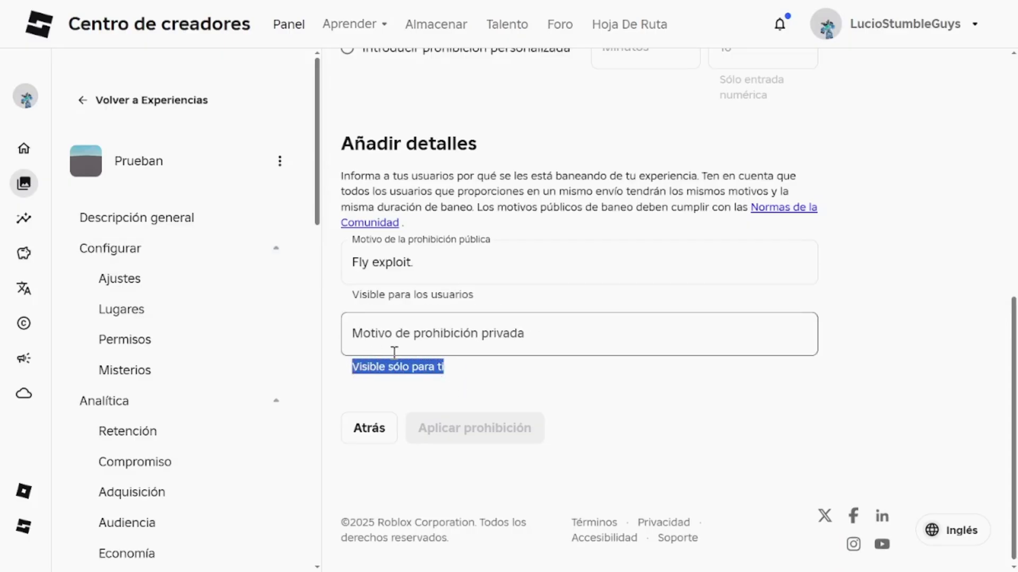
pyautogui.click(474, 370)
pyautogui.moveTo(473, 370); pyautogui.dragTo(352, 352)
pyautogui.click(472, 367)
pyautogui.click(478, 353)
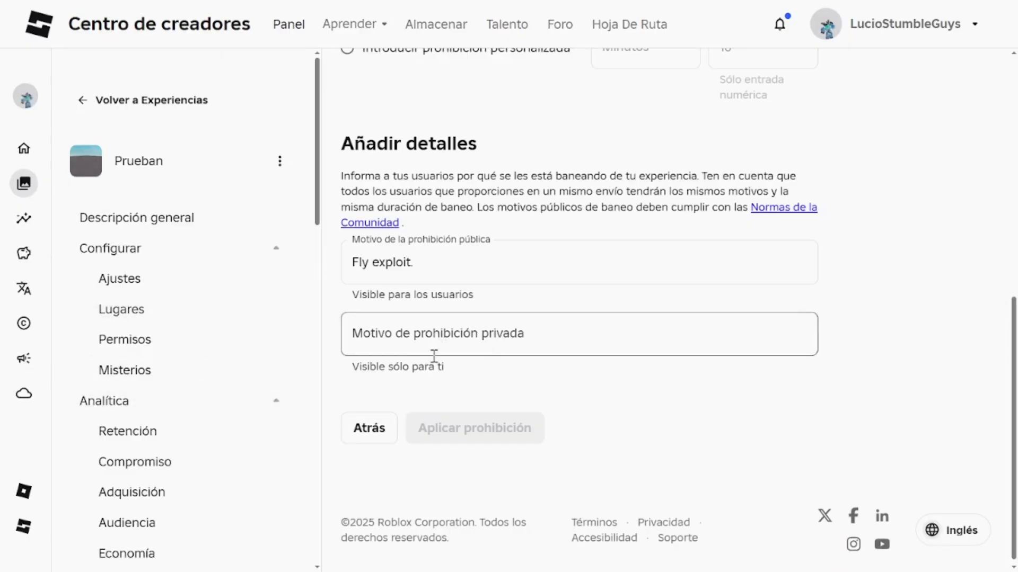
# Step: Enter the private reason 'Uso un exploit para volar' and try extending the public reason
pyautogui.click(493, 343)
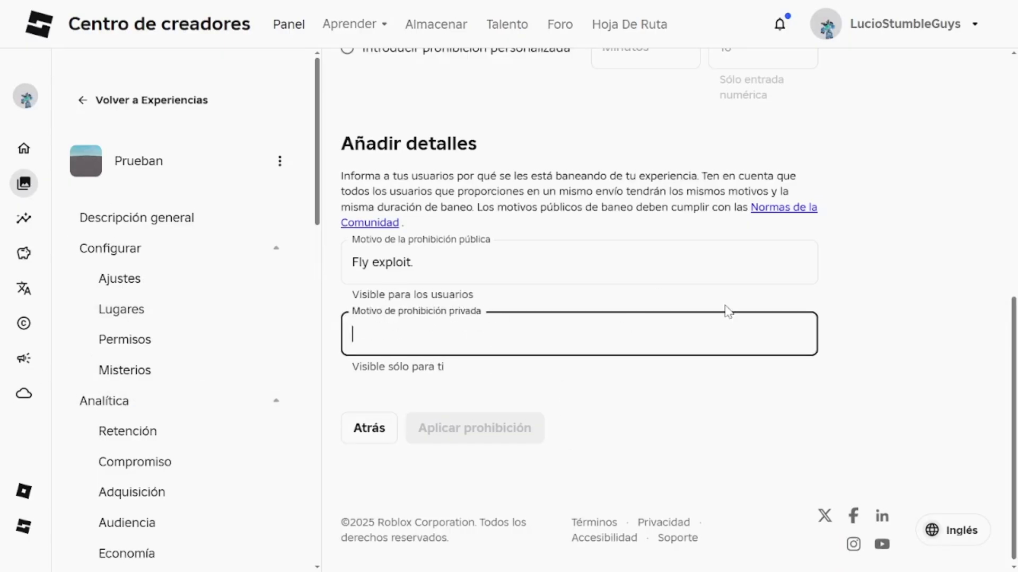
pyautogui.write('Uso un ')
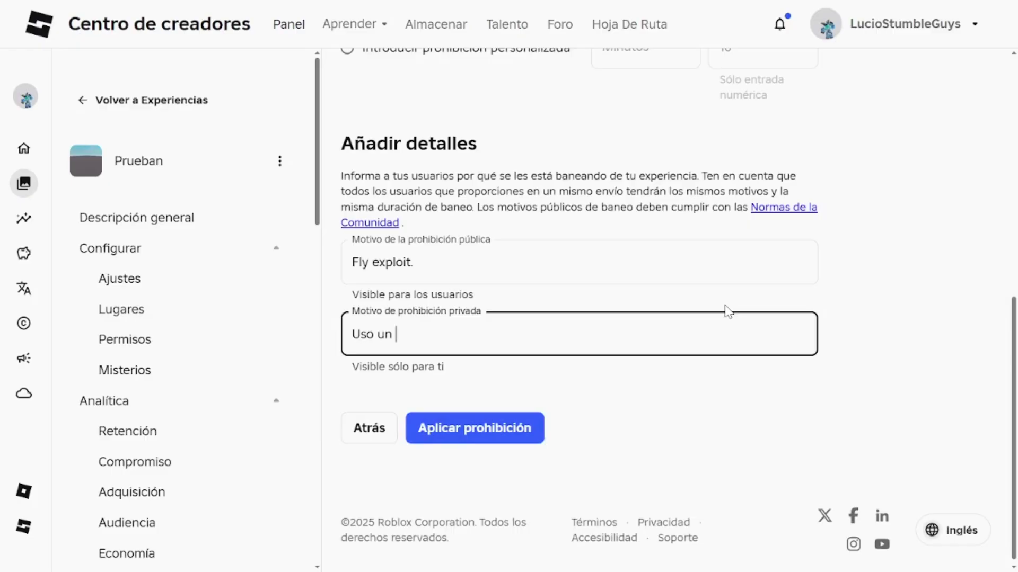
pyautogui.write('edxp')
pyautogui.write('para volar')
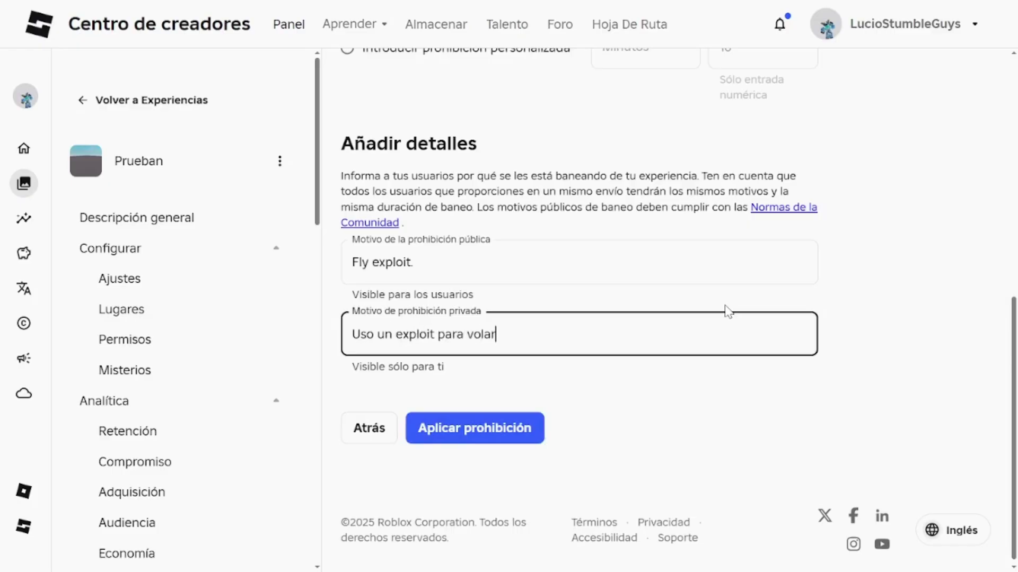
pyautogui.click(444, 255)
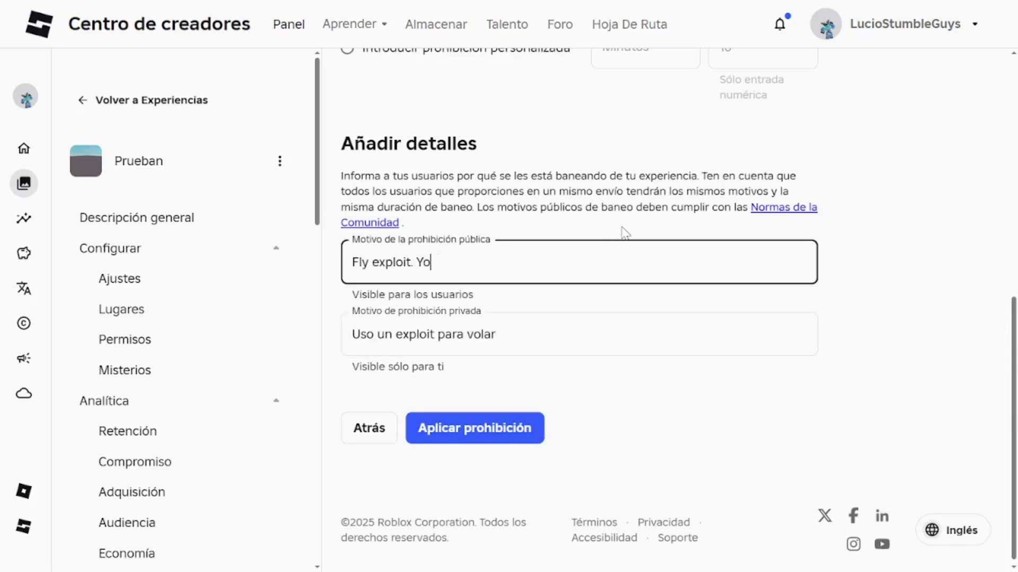
pyautogui.write('u can appeal in')
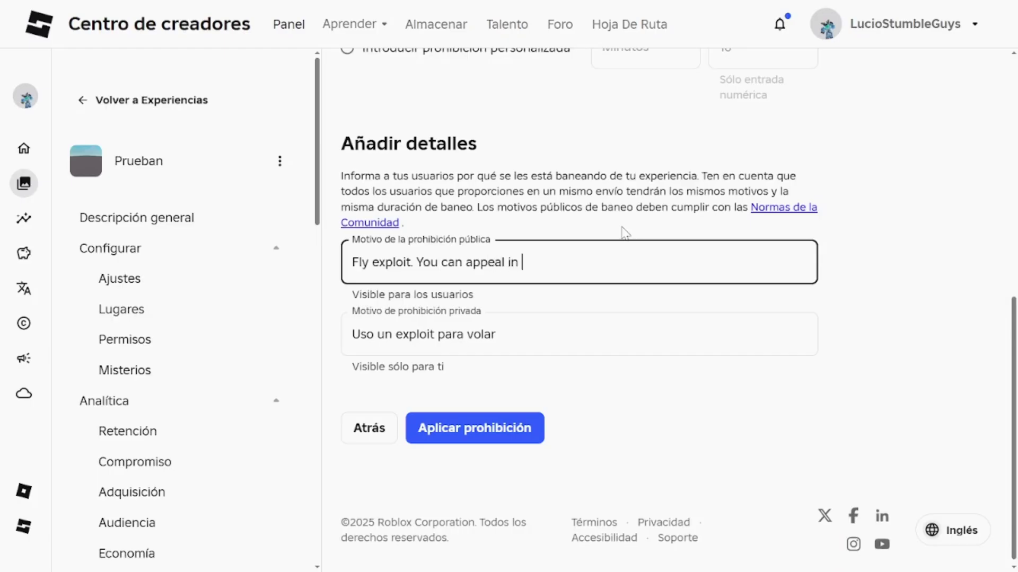
pyautogui.write('iscor')
pyautogui.write('erve')
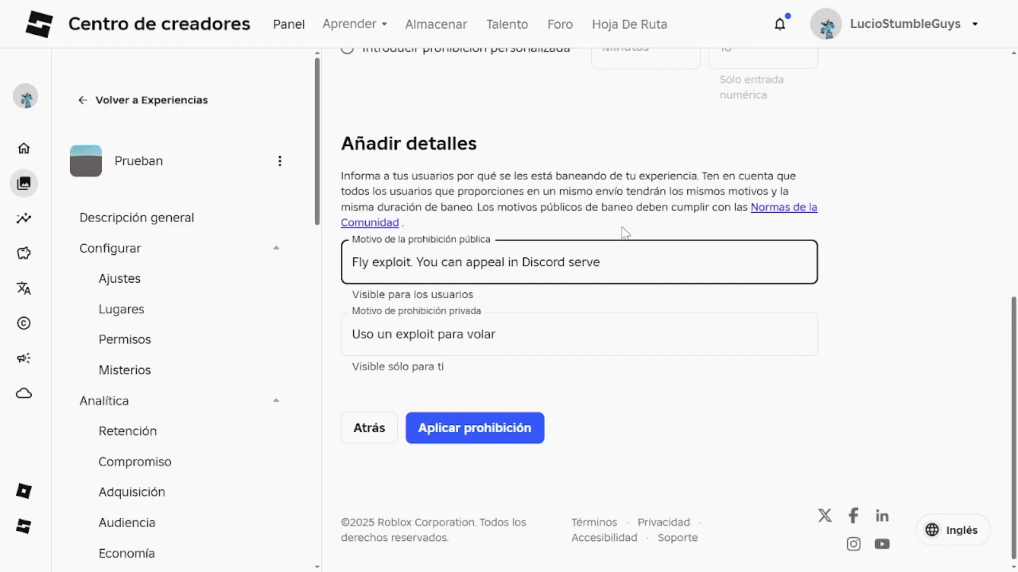
pyautogui.press('BackSpace')
pyautogui.press('BackSpace')
pyautogui.press('BackSpace')
pyautogui.press('BackSpace')
pyautogui.press('BackSpace')
pyautogui.press('BackSpace')
pyautogui.press('BackSpace')
pyautogui.press('BackSpace')
pyautogui.press('BackSpace')
pyautogui.press('BackSpace')
pyautogui.press('BackSpace')
pyautogui.press('BackSpace')
pyautogui.press('BackSpace')
pyautogui.press('BackSpace')
pyautogui.press('BackSpace')
pyautogui.press('BackSpace')
pyautogui.press('BackSpace')
pyautogui.press('BackSpace')
pyautogui.press('BackSpace')
pyautogui.press('BackSpace')
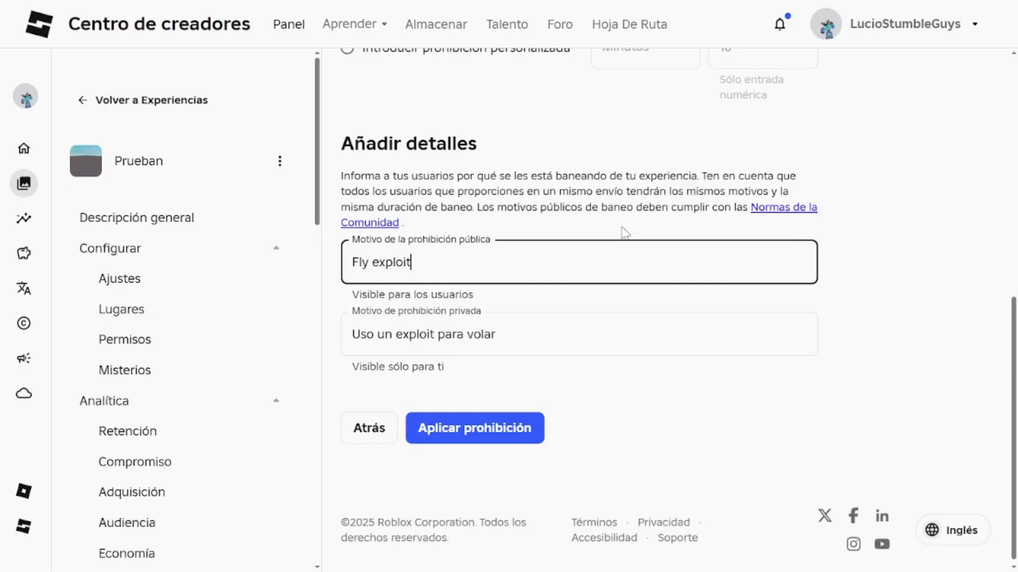
pyautogui.click(623, 229)
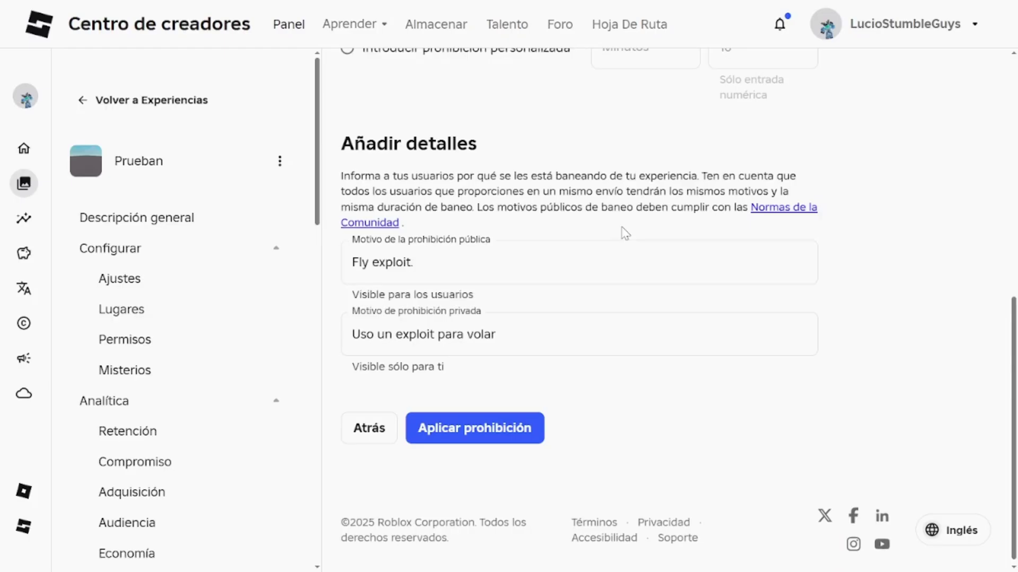
# Step: Reword the public reason to 'Fly exploit. This game does not allow the use of exploits' and apply the ban
pyautogui.click(462, 271)
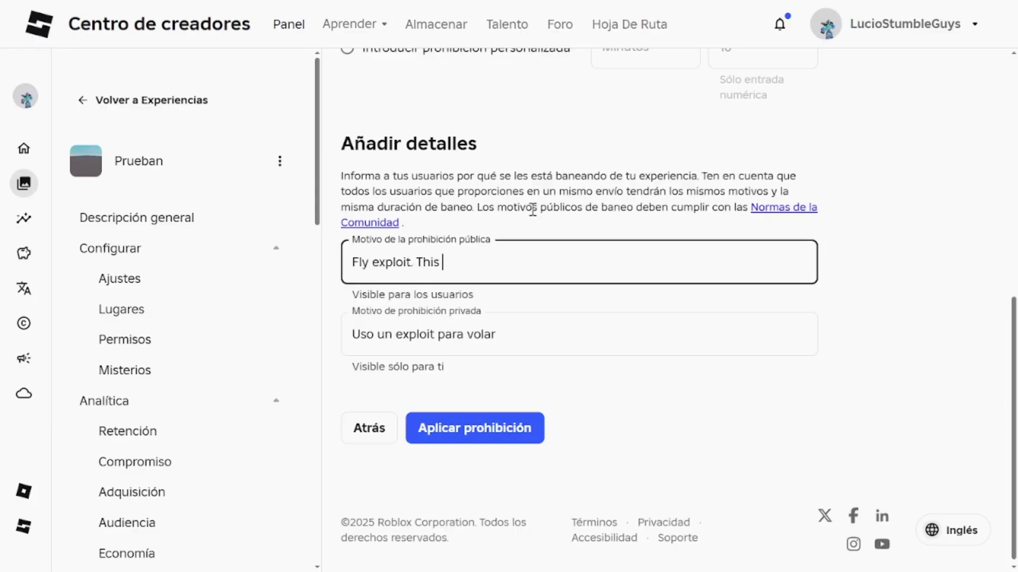
pyautogui.write('This game not permiss')
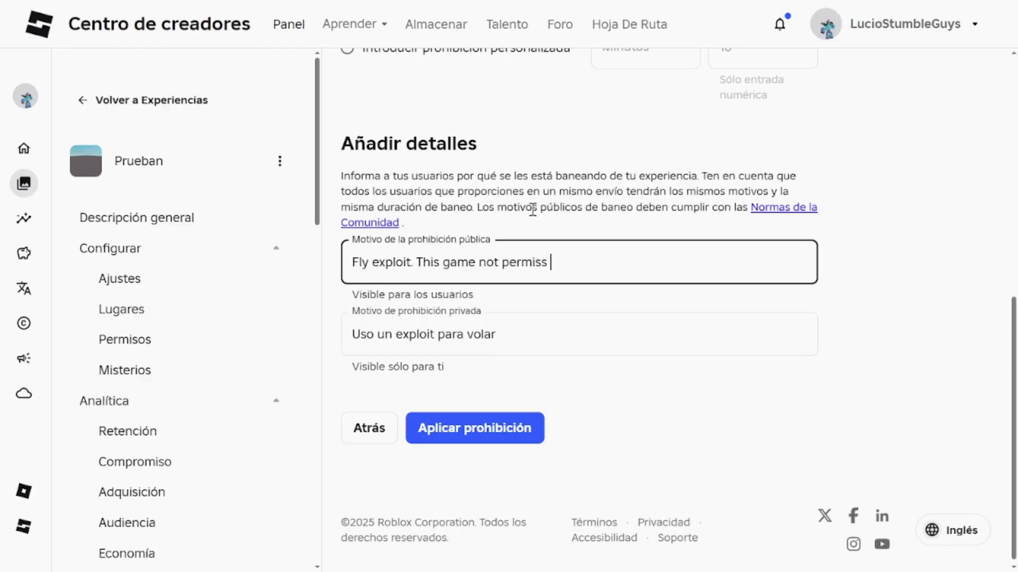
pyautogui.press('BackSpace')
pyautogui.press('BackSpace')
pyautogui.press('BackSpace')
pyautogui.press('BackSpace')
pyautogui.press('BackSpace')
pyautogui.press('Tab')
pyautogui.press('Tab')
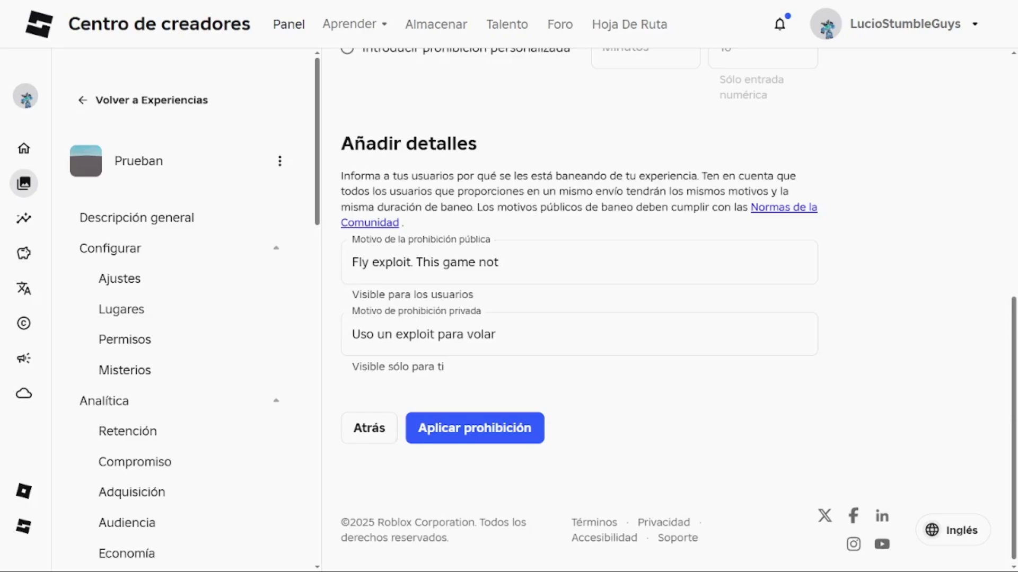
pyautogui.click(503, 262)
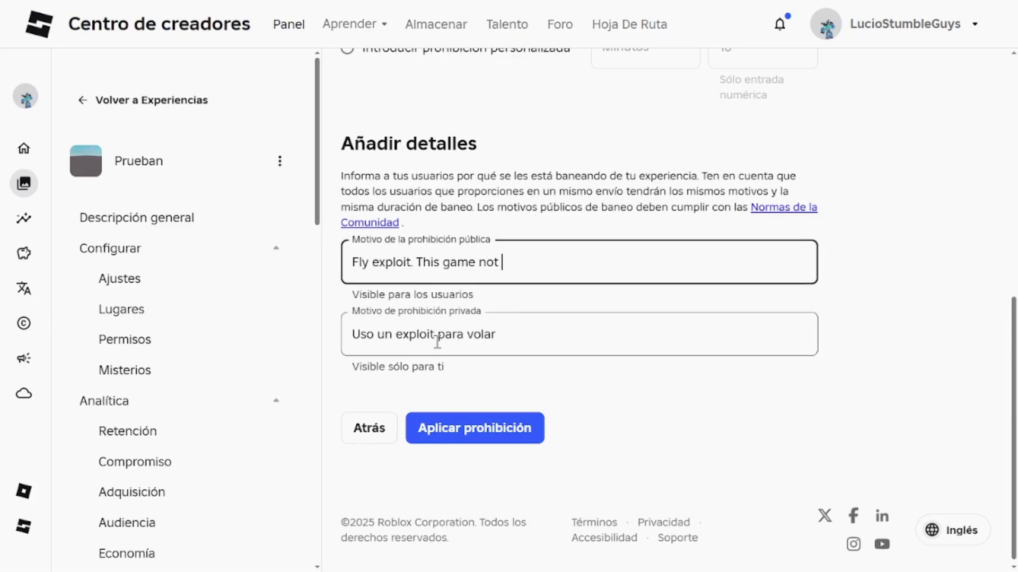
pyautogui.doubleClick(482, 263)
pyautogui.hotkey('ctrl', 'a')
pyautogui.click(411, 262)
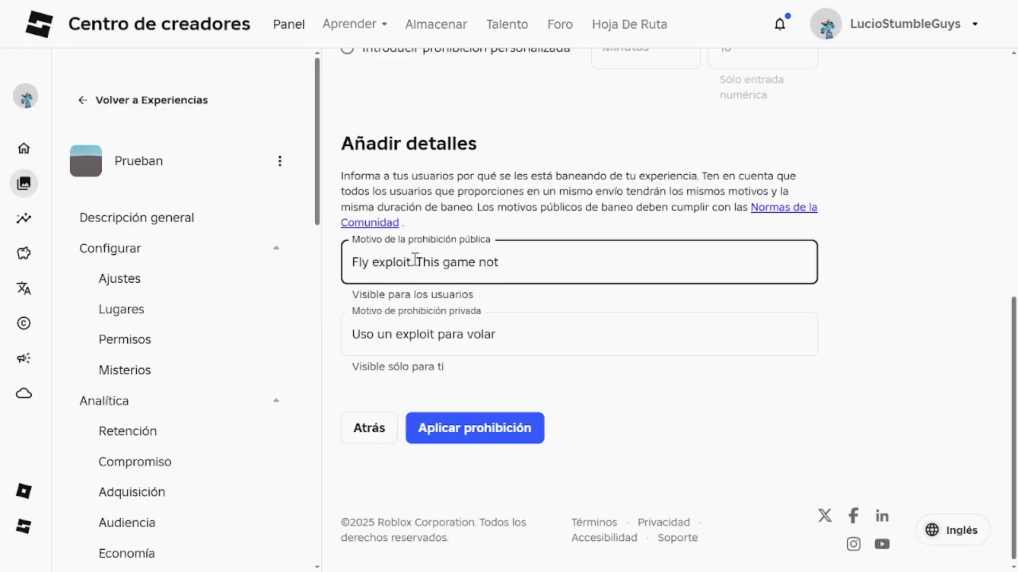
pyautogui.moveTo(415, 262); pyautogui.dragTo(550, 280)
pyautogui.write('This game does not allow the use of exploits')
pyautogui.click(697, 379)
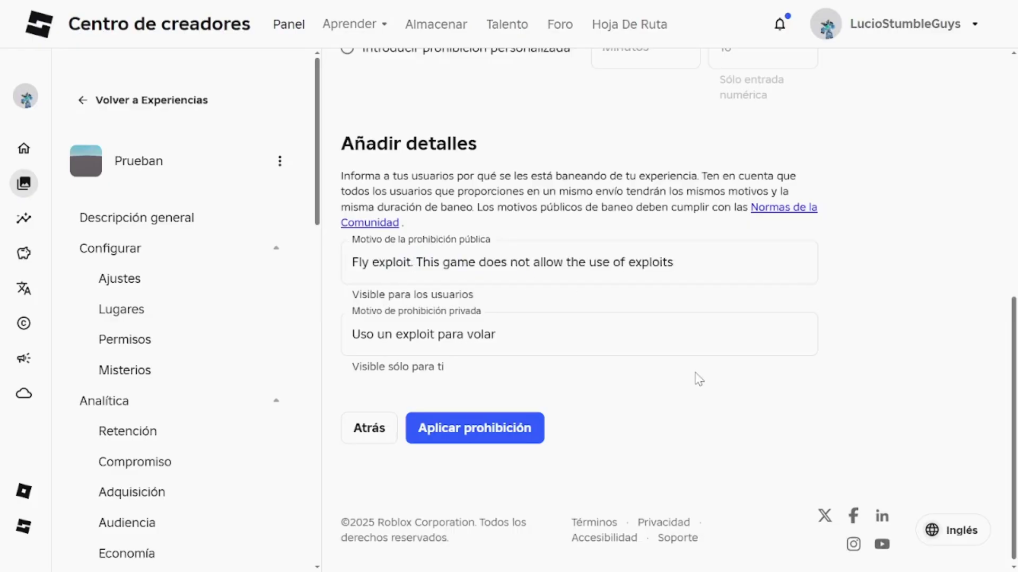
pyautogui.click(443, 435)
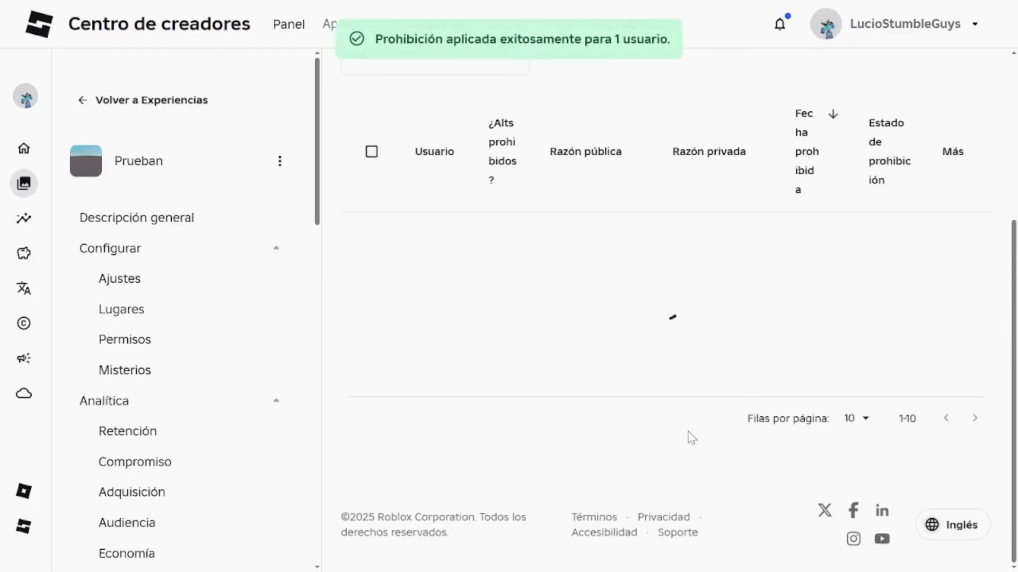
# Step: Review the new ban row's user ID, username, alts-banned flag and public reason
pyautogui.scroll(3, 473, 265)
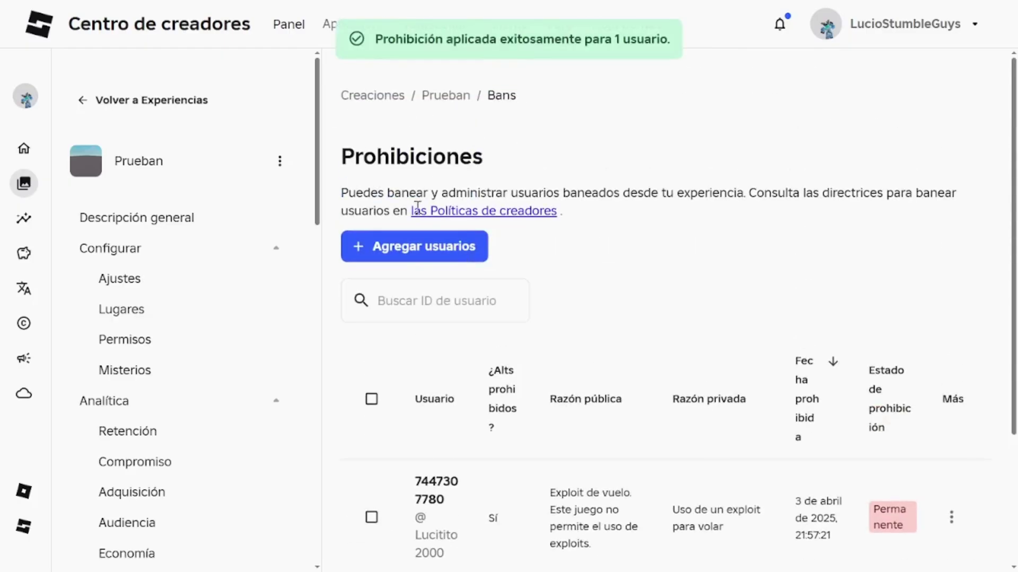
pyautogui.scroll(-1, 477, 371)
pyautogui.moveTo(414, 401); pyautogui.dragTo(467, 481)
pyautogui.click(455, 430)
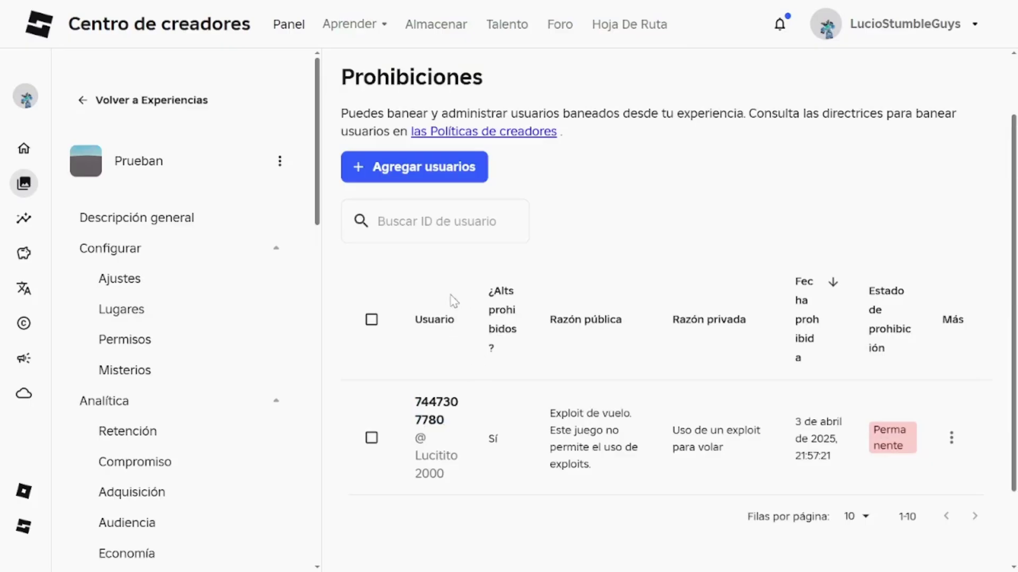
pyautogui.moveTo(486, 287); pyautogui.dragTo(509, 361)
pyautogui.click(510, 366)
pyautogui.moveTo(485, 436); pyautogui.dragTo(519, 449)
pyautogui.click(522, 441)
pyautogui.moveTo(545, 314); pyautogui.dragTo(629, 335)
pyautogui.click(614, 350)
pyautogui.moveTo(538, 422); pyautogui.dragTo(613, 432)
pyautogui.click(578, 379)
pyautogui.moveTo(548, 375); pyautogui.dragTo(636, 386)
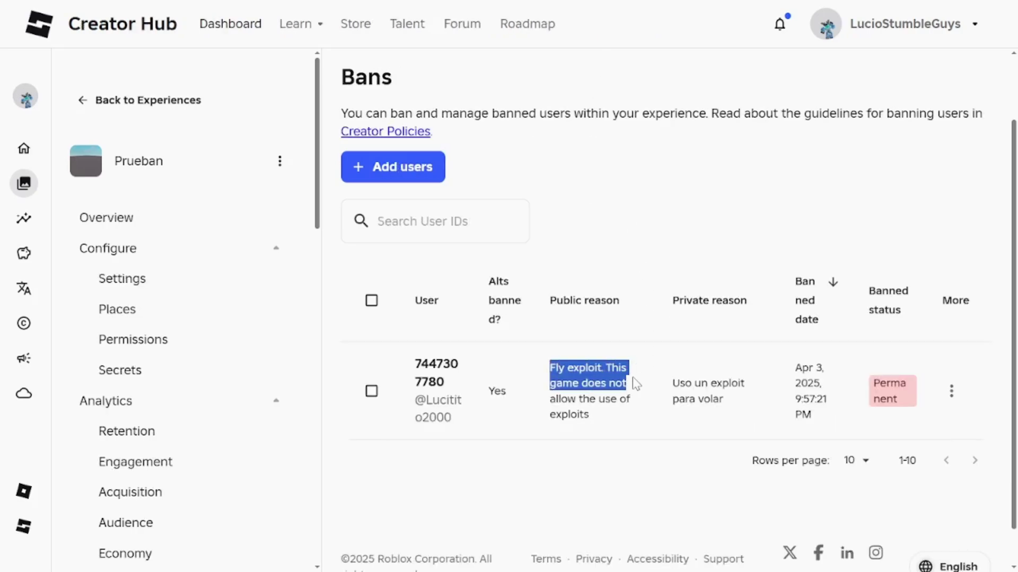
pyautogui.click(581, 374)
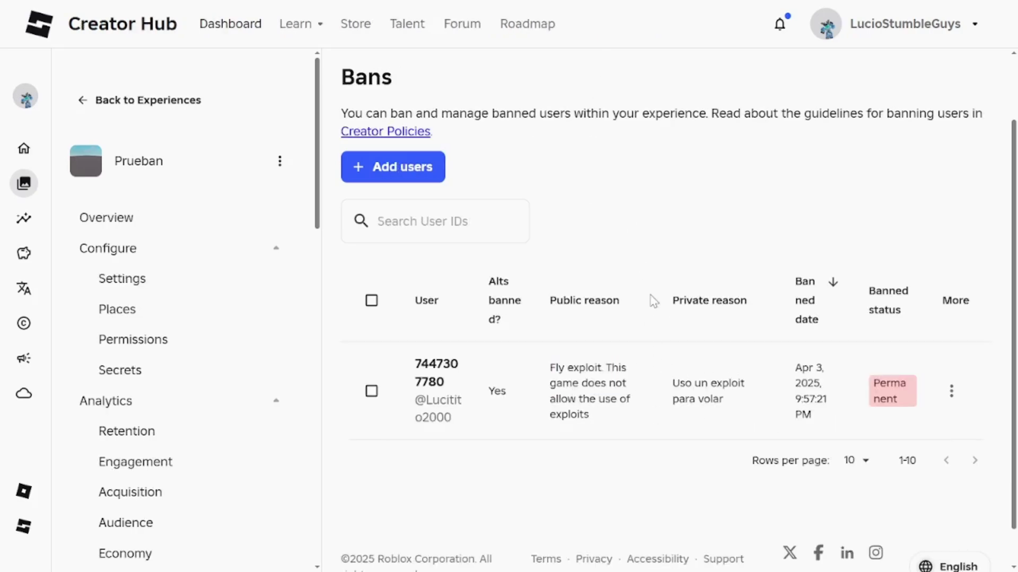
pyautogui.moveTo(672, 300); pyautogui.dragTo(736, 316)
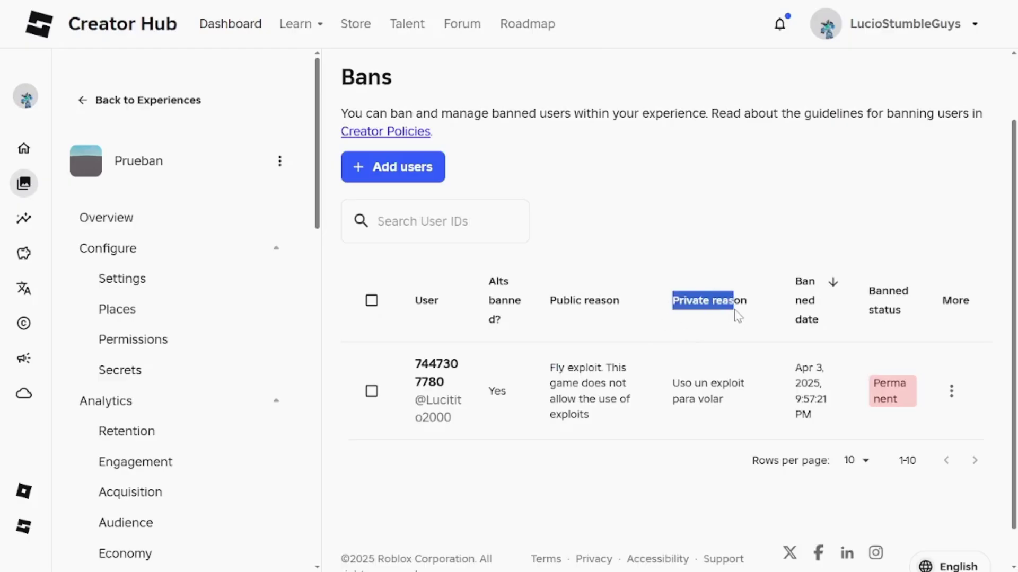
pyautogui.click(660, 383)
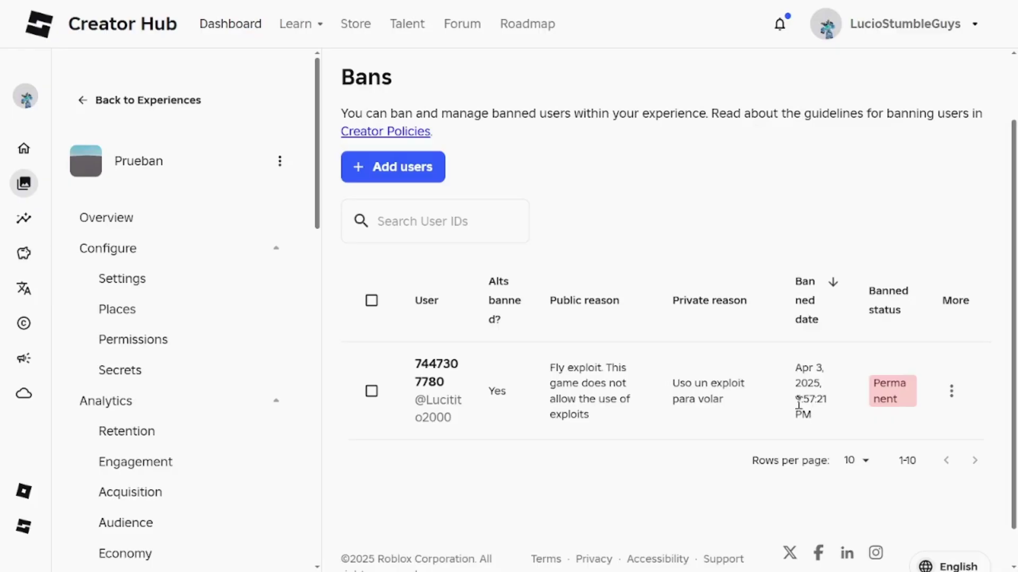
pyautogui.moveTo(851, 294); pyautogui.dragTo(898, 326)
pyautogui.click(902, 320)
pyautogui.doubleClick(890, 394)
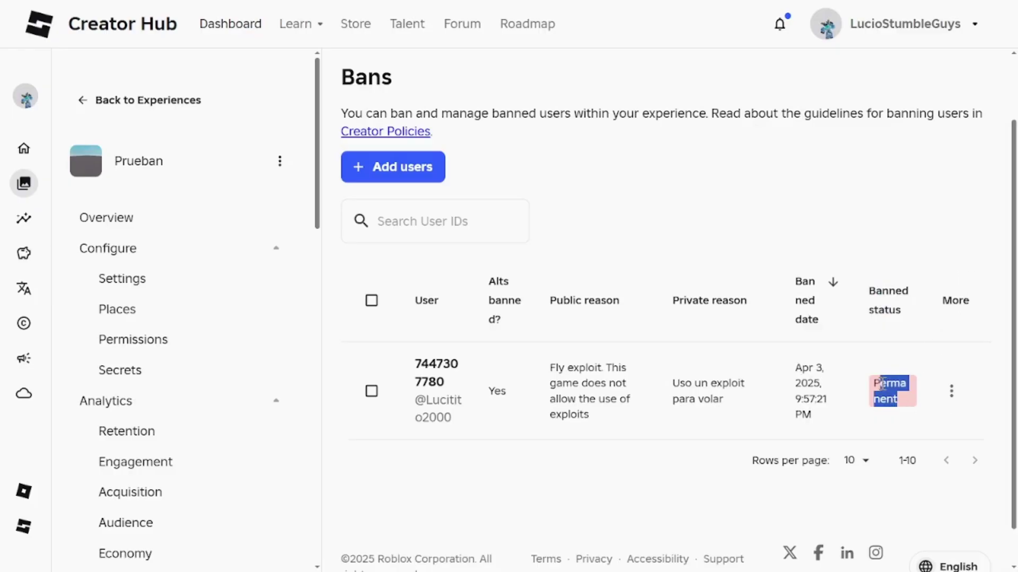
pyautogui.click(897, 398)
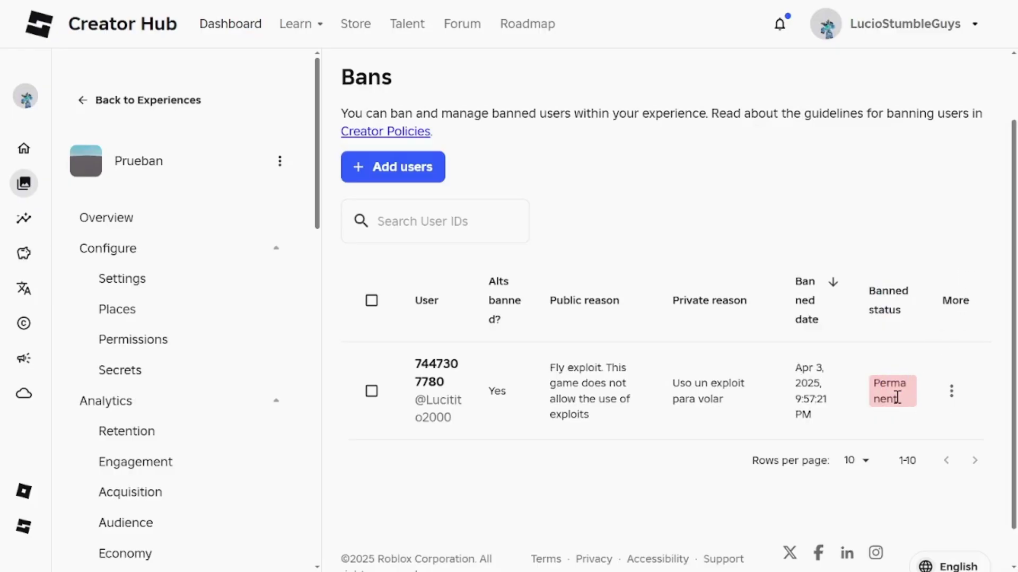
# Step: Toggle the banned user's row and the select-all checkbox, ending with the user's row selected
pyautogui.click(371, 391)
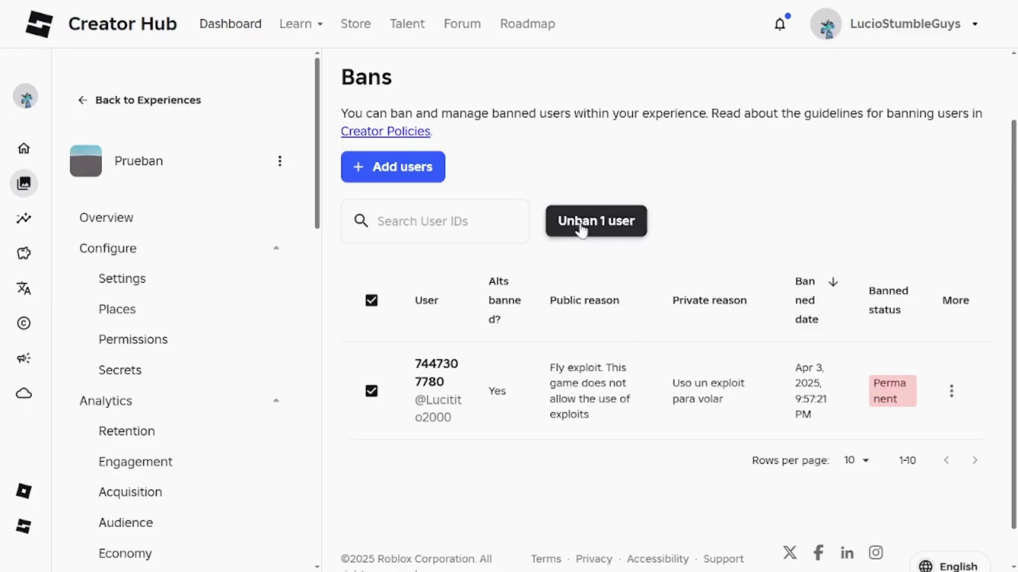
pyautogui.click(373, 391)
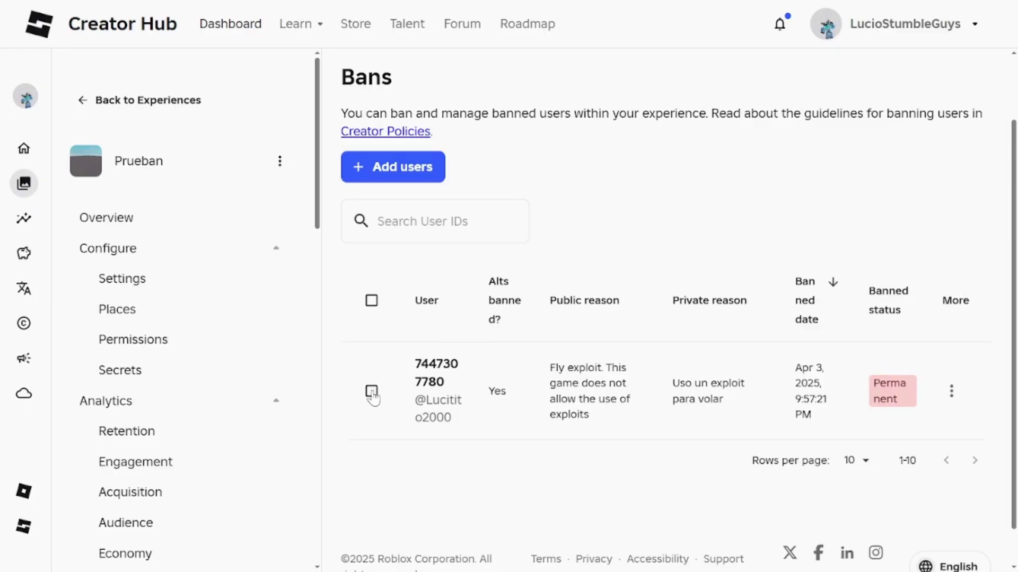
pyautogui.click(371, 300)
pyautogui.click(371, 301)
pyautogui.click(371, 301)
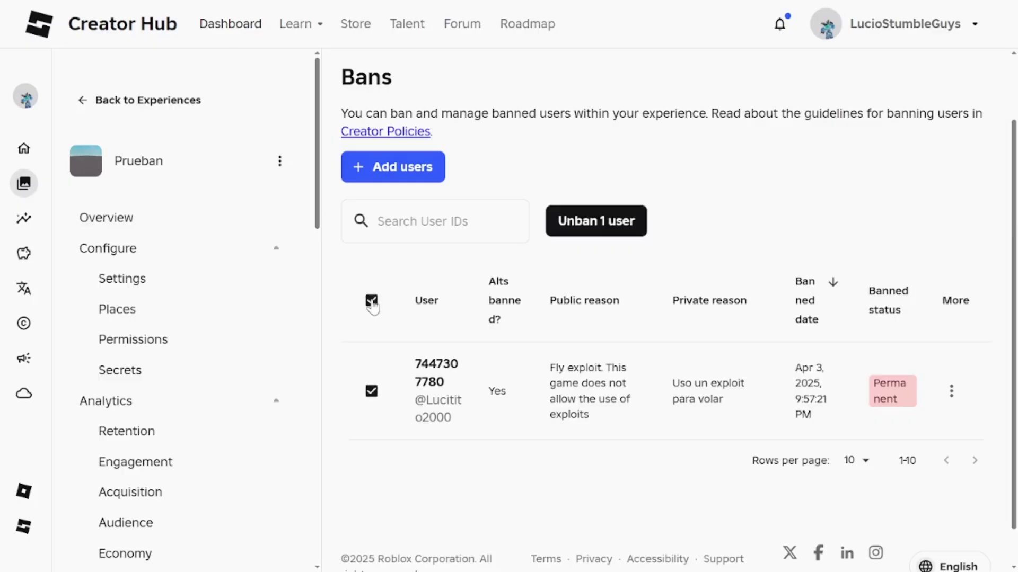
pyautogui.click(372, 300)
pyautogui.click(372, 301)
pyautogui.click(371, 300)
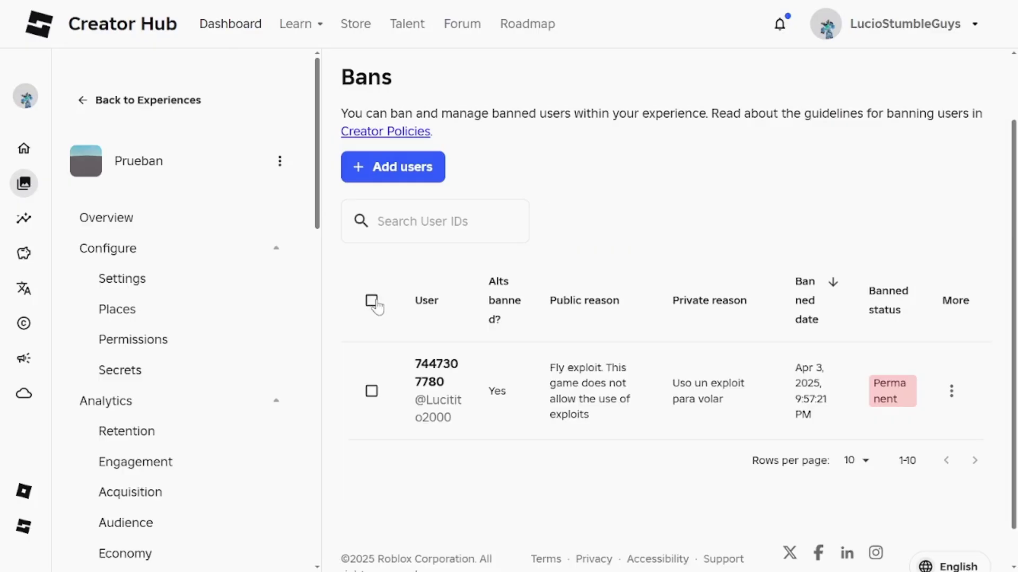
pyautogui.click(372, 391)
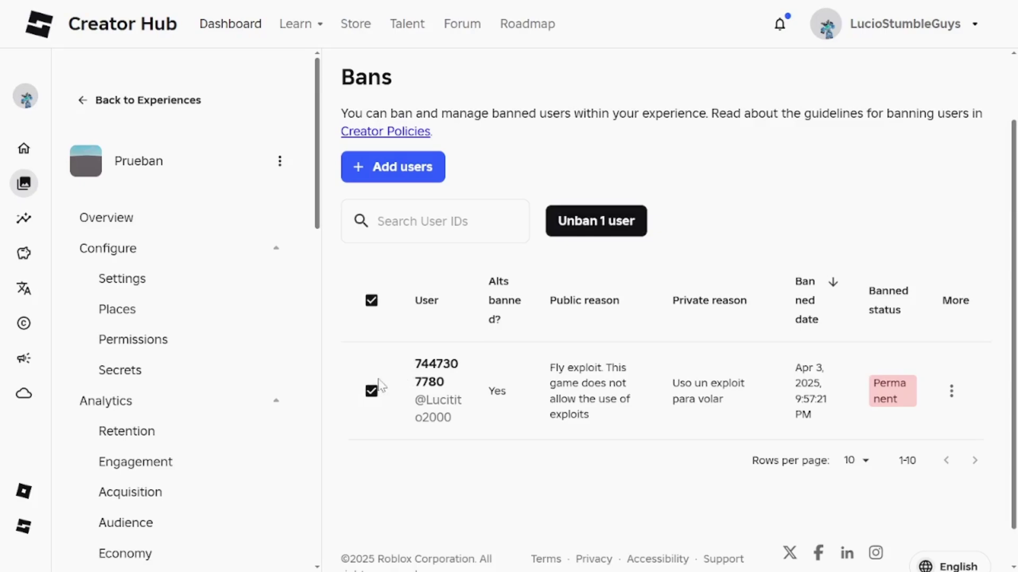
pyautogui.click(372, 391)
pyautogui.click(371, 300)
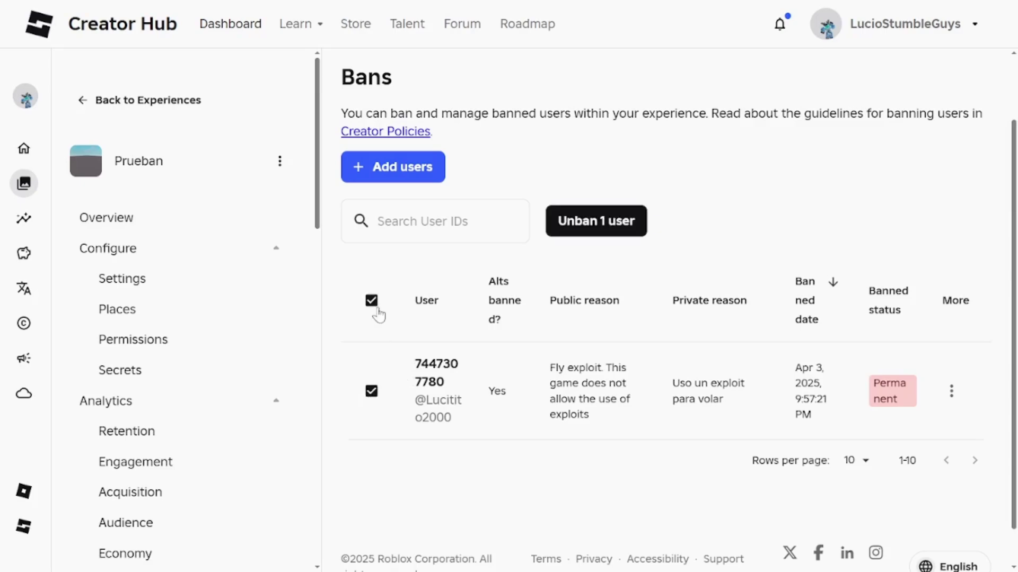
pyautogui.click(373, 392)
pyautogui.click(373, 392)
pyautogui.click(372, 391)
pyautogui.click(372, 391)
# Step: Start unbanning the selected user, cancel it, and deselect the row so the ban stays
pyautogui.click(594, 223)
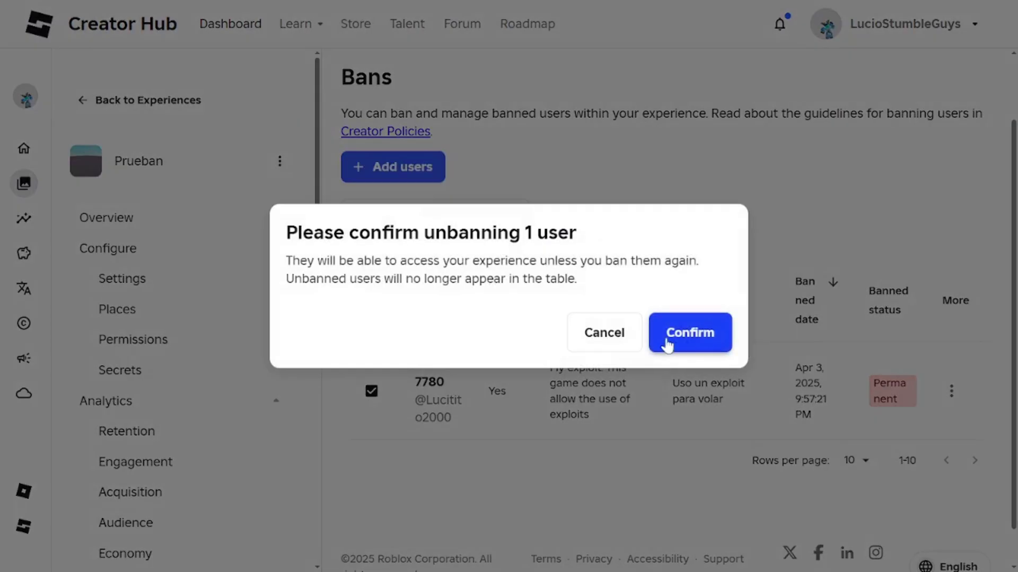
pyautogui.click(609, 345)
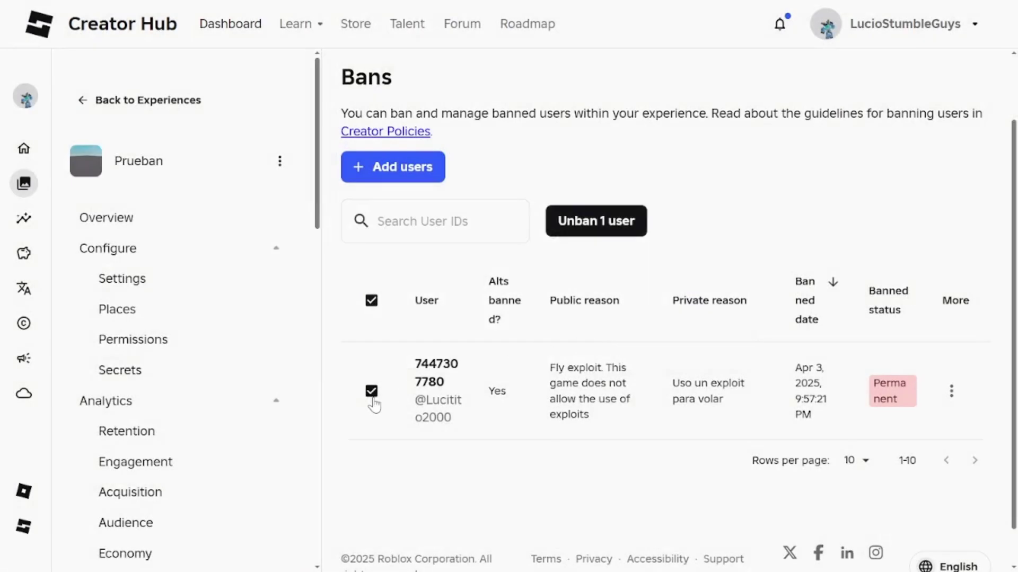
pyautogui.click(372, 392)
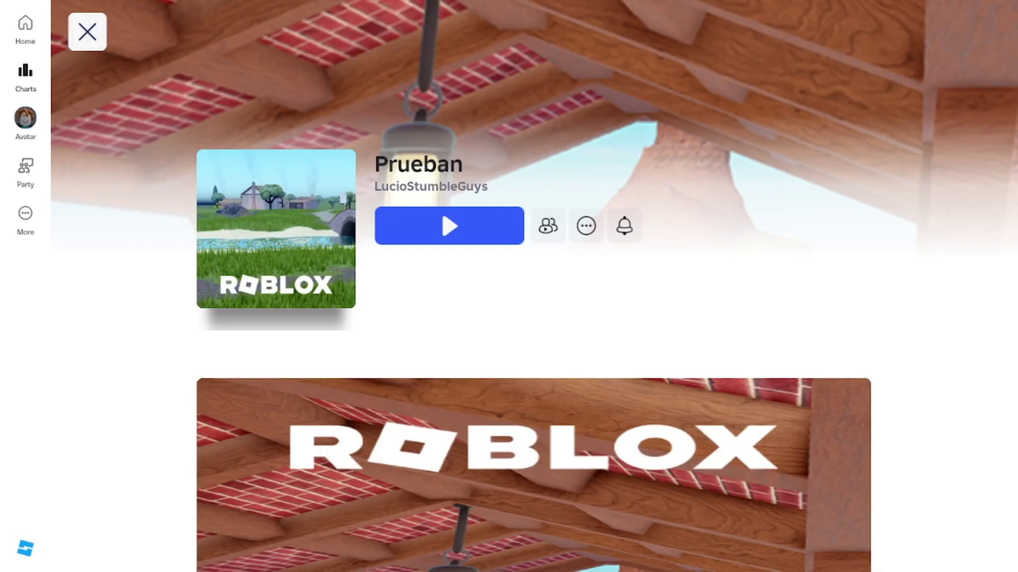
# Step: Try playing Prueban on the banned account, leave at the join error, then log out
pyautogui.scroll(-3, 493, 483)
pyautogui.scroll(5, 487, 438)
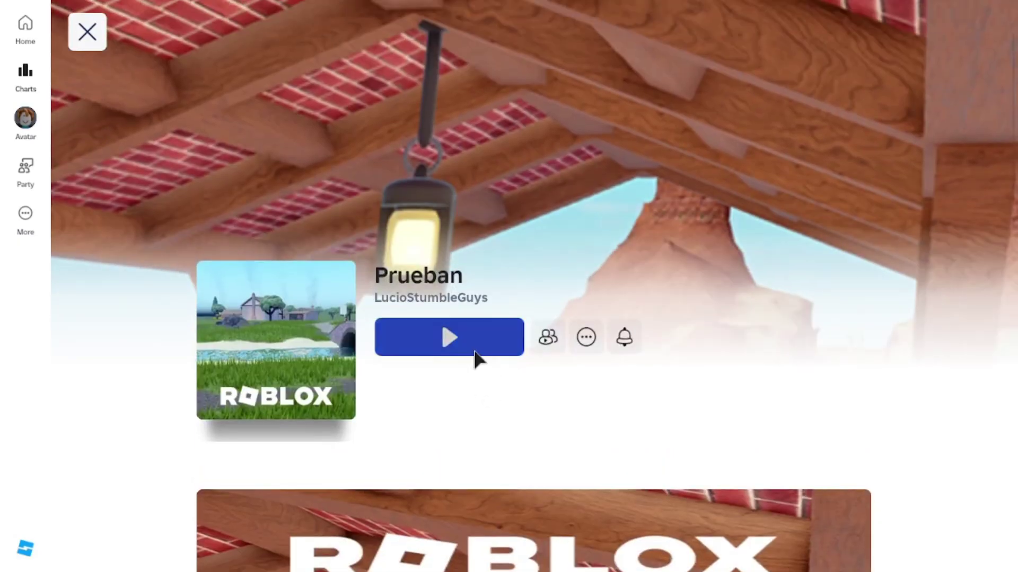
pyautogui.click(474, 352)
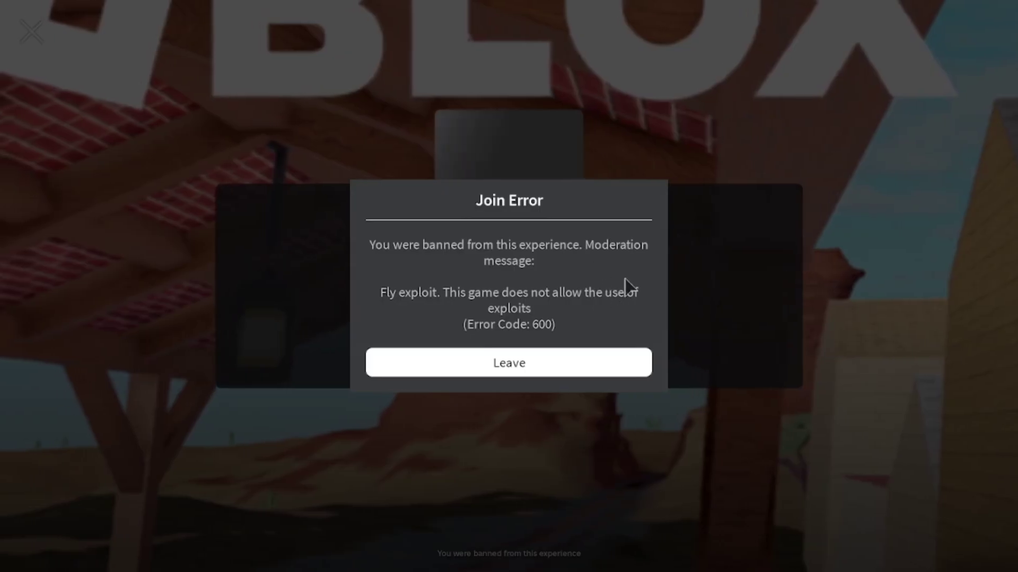
pyautogui.click(501, 371)
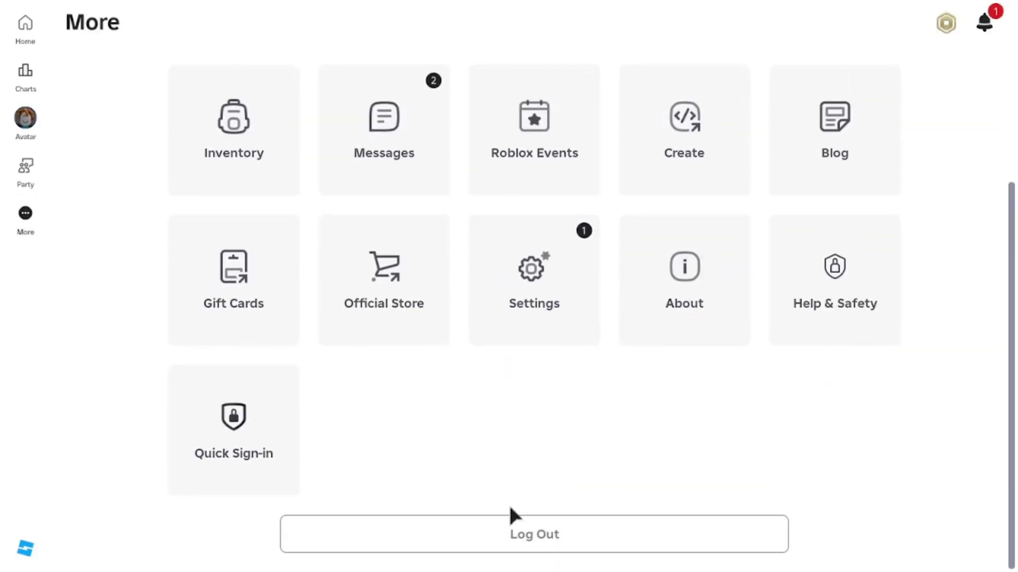
pyautogui.click(517, 522)
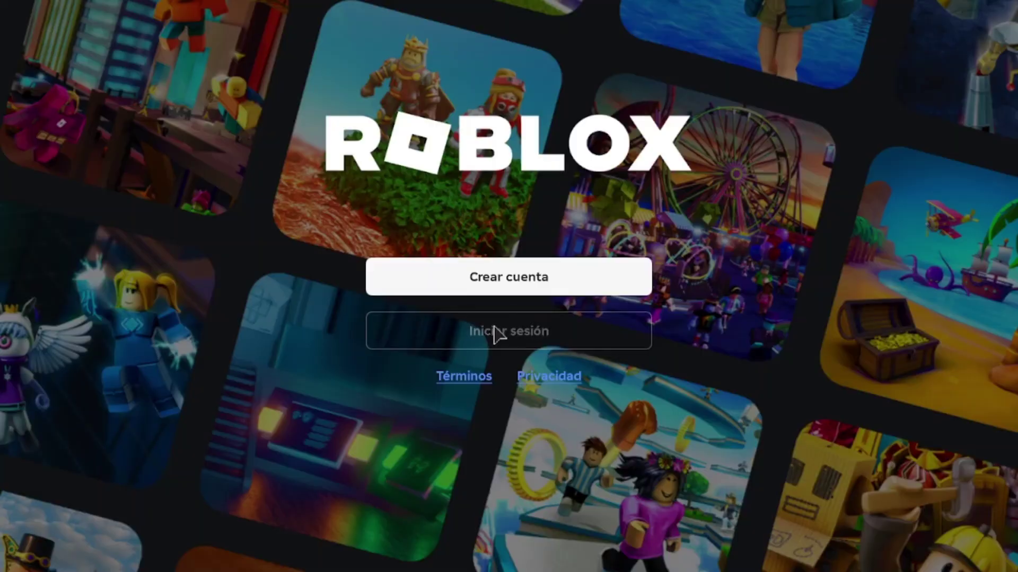
pyautogui.click(493, 334)
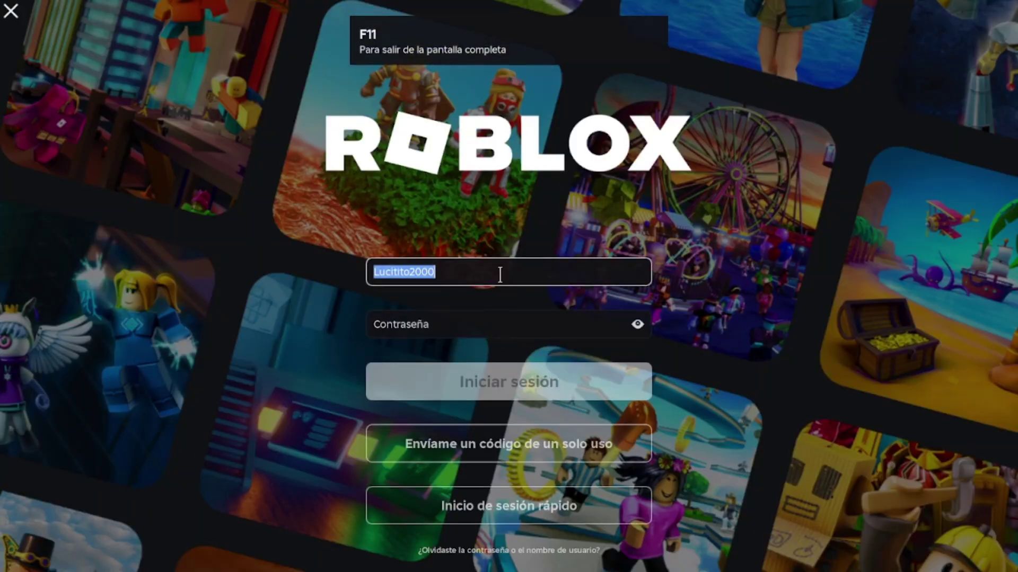
# Step: Sign in with the alternate account's username and password
pyautogui.write('Luc')
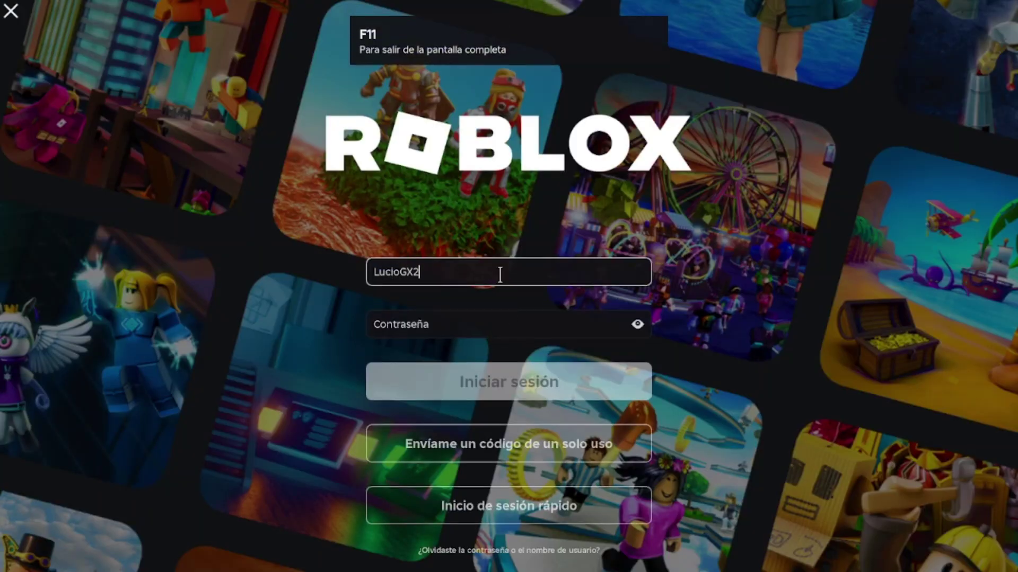
pyautogui.click(484, 323)
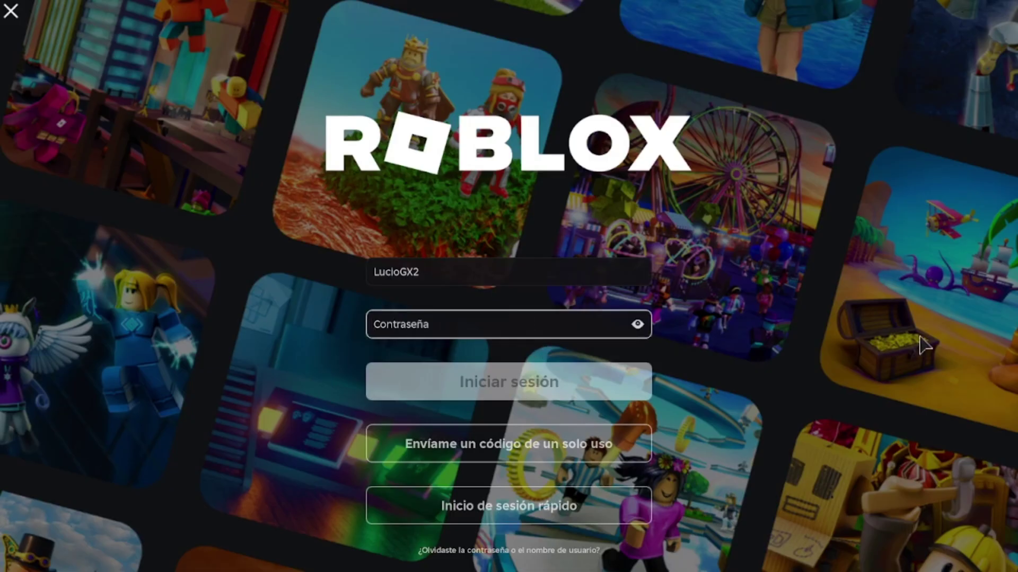
pyautogui.write('•')
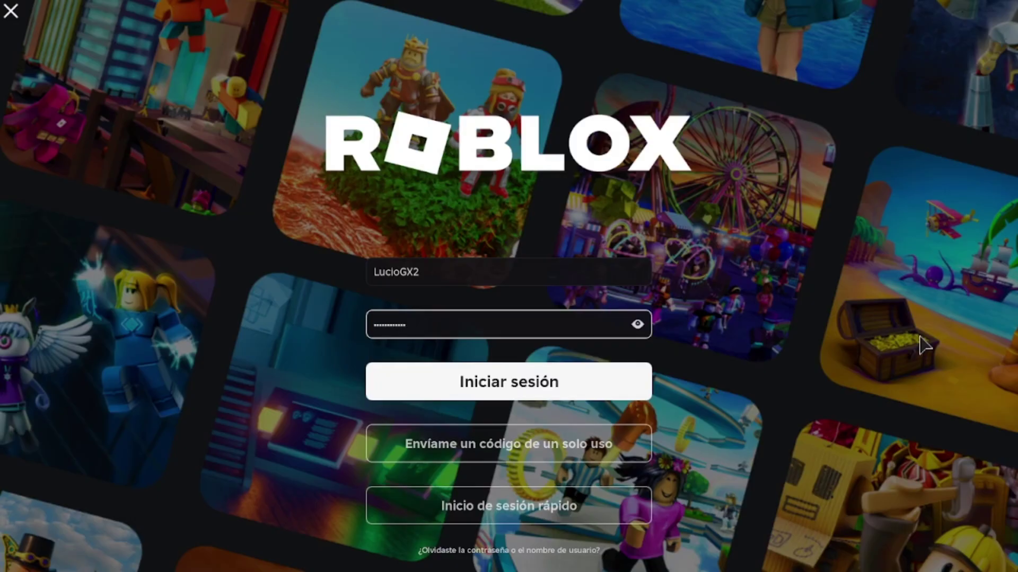
pyautogui.press('BackSpace')
pyautogui.press('BackSpace')
pyautogui.press('BackSpace')
pyautogui.press('BackSpace')
pyautogui.press('BackSpace')
pyautogui.press('BackSpace')
pyautogui.press('BackSpace')
pyautogui.press('BackSpace')
pyautogui.press('BackSpace')
pyautogui.press('BackSpace')
pyautogui.press('BackSpace')
pyautogui.press('BackSpace')
pyautogui.press('BackSpace')
pyautogui.press('BackSpace')
pyautogui.press('BackSpace')
pyautogui.press('BackSpace')
pyautogui.press('BackSpace')
pyautogui.write('•')
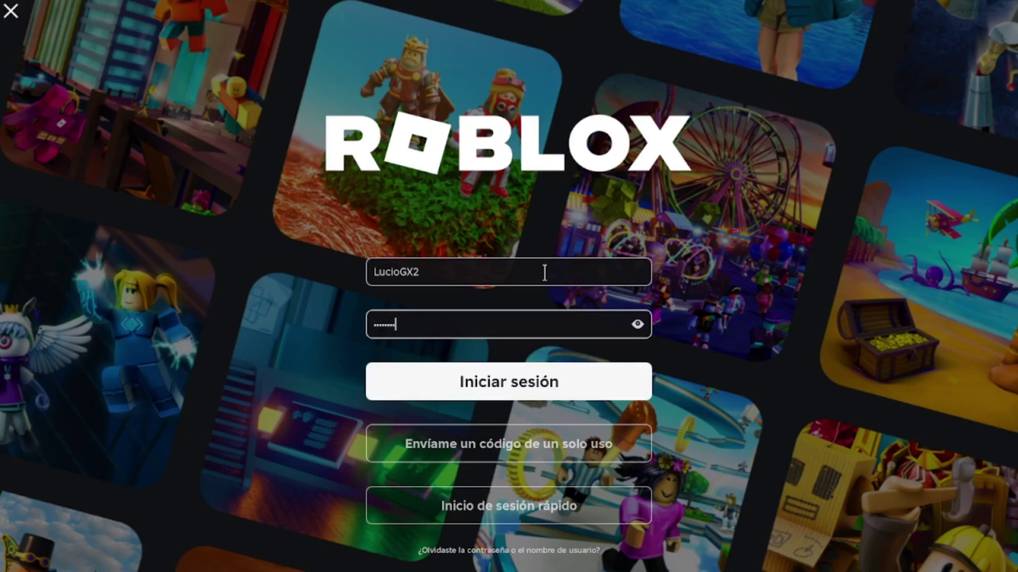
pyautogui.press('Return')
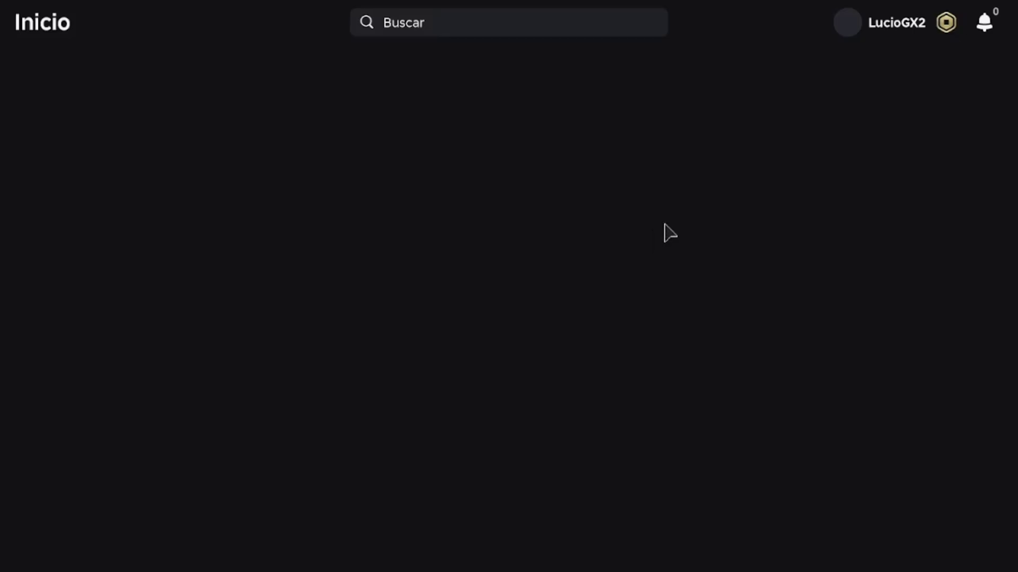
# Step: Open a friend's profile and go to its full profile view
pyautogui.scroll(-2, 363, 291)
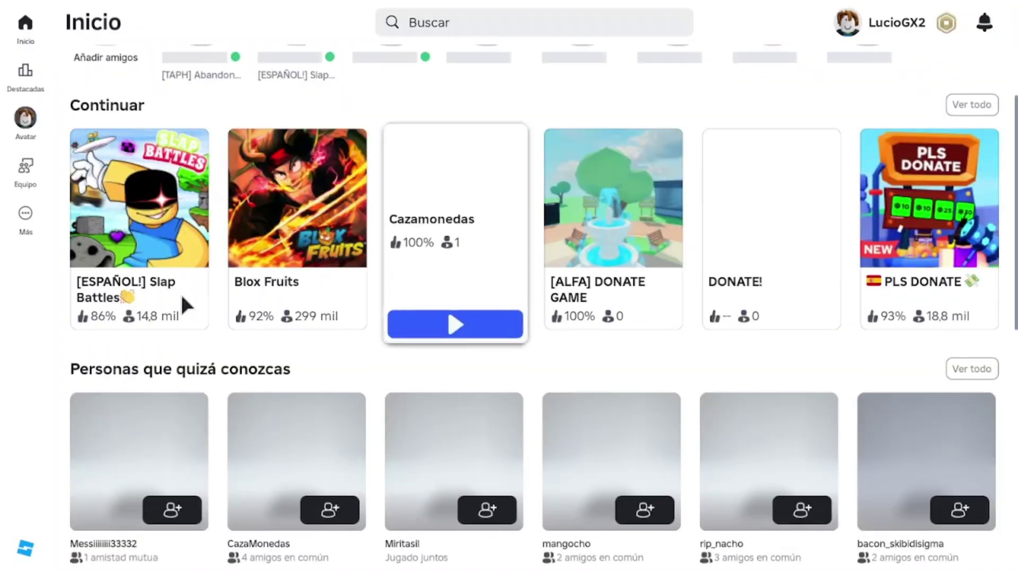
pyautogui.scroll(2, 186, 302)
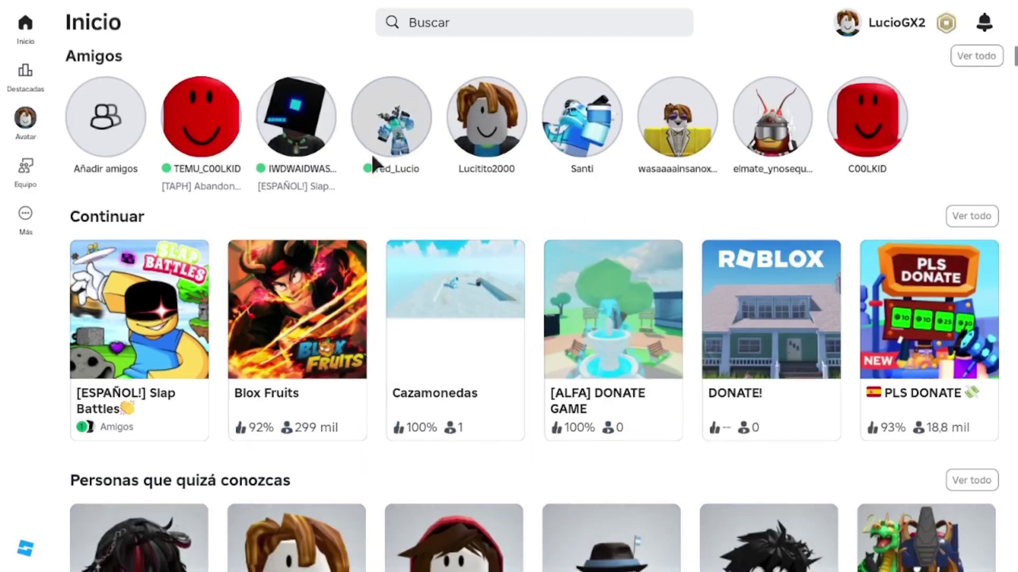
pyautogui.click(409, 174)
pyautogui.scroll(-4, 630, 408)
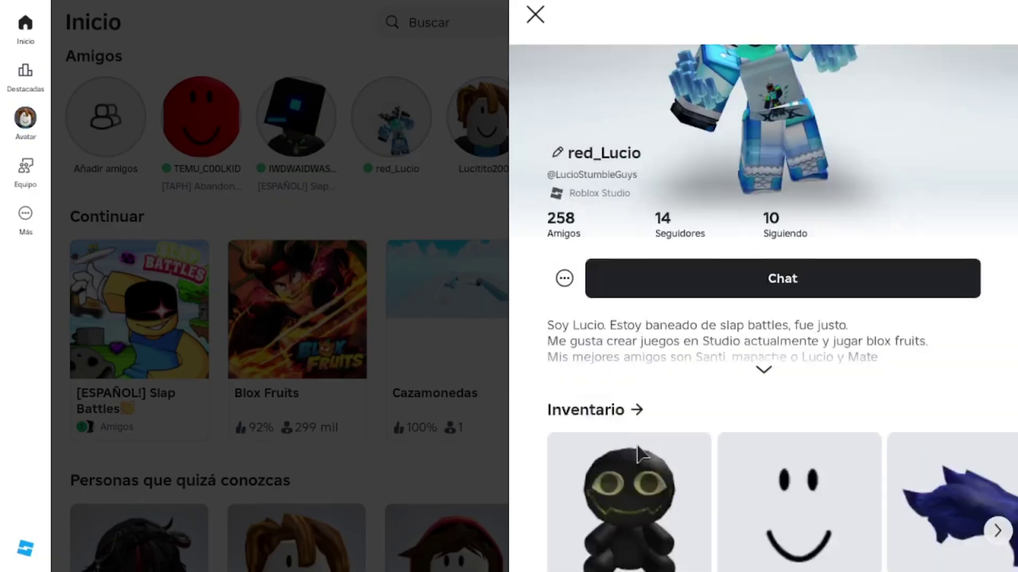
pyautogui.click(997, 431)
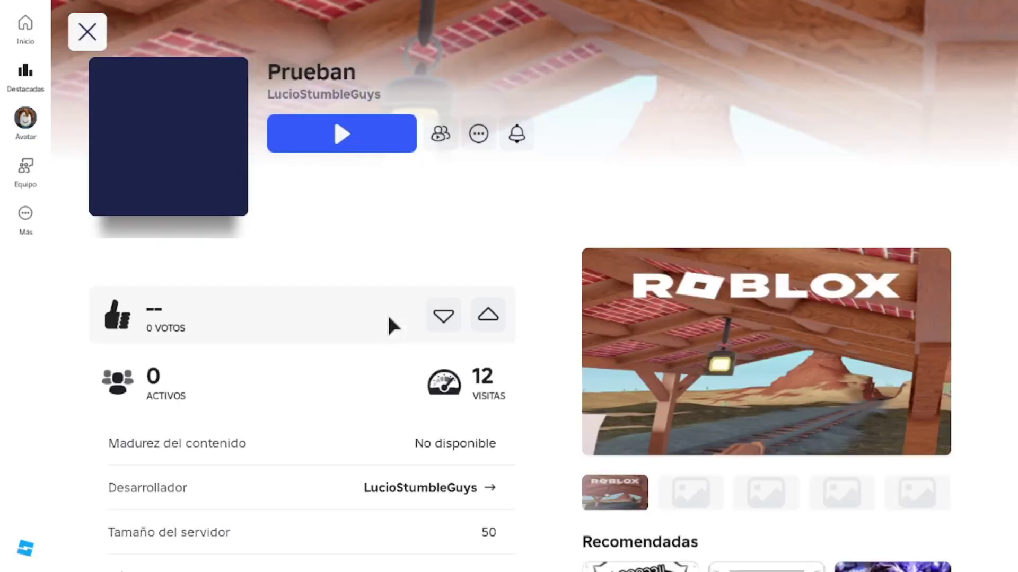
# Step: Try joining Prueban twice, dismiss the ban-evasion error 600, then start signing out
pyautogui.click(382, 147)
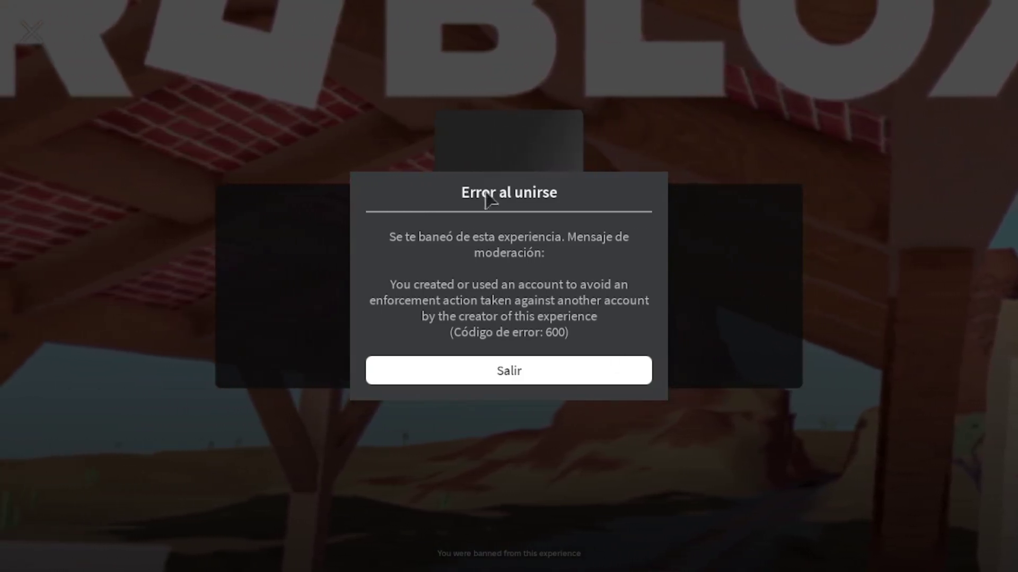
pyautogui.click(549, 371)
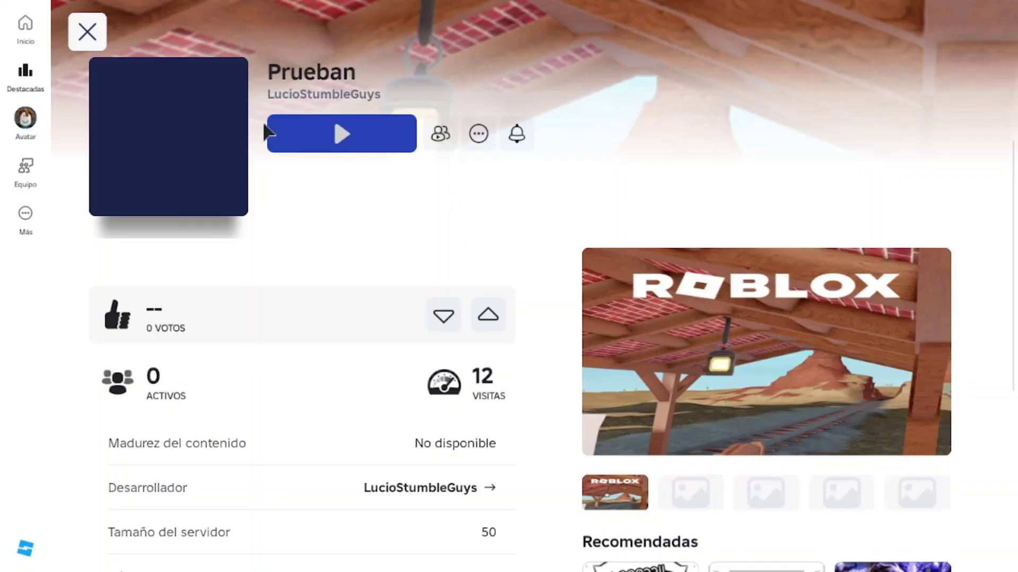
pyautogui.click(398, 138)
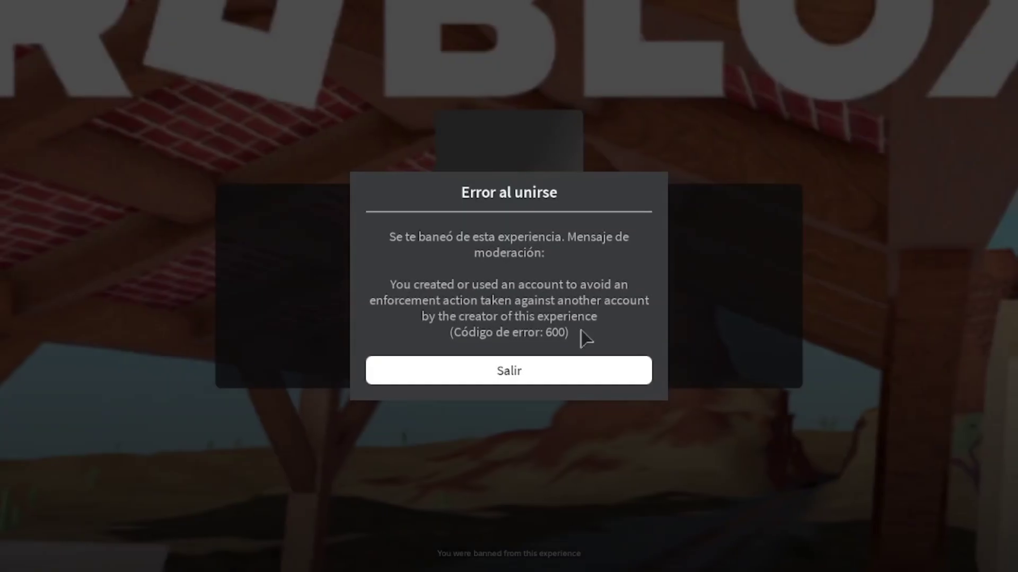
pyautogui.click(549, 370)
pyautogui.click(27, 213)
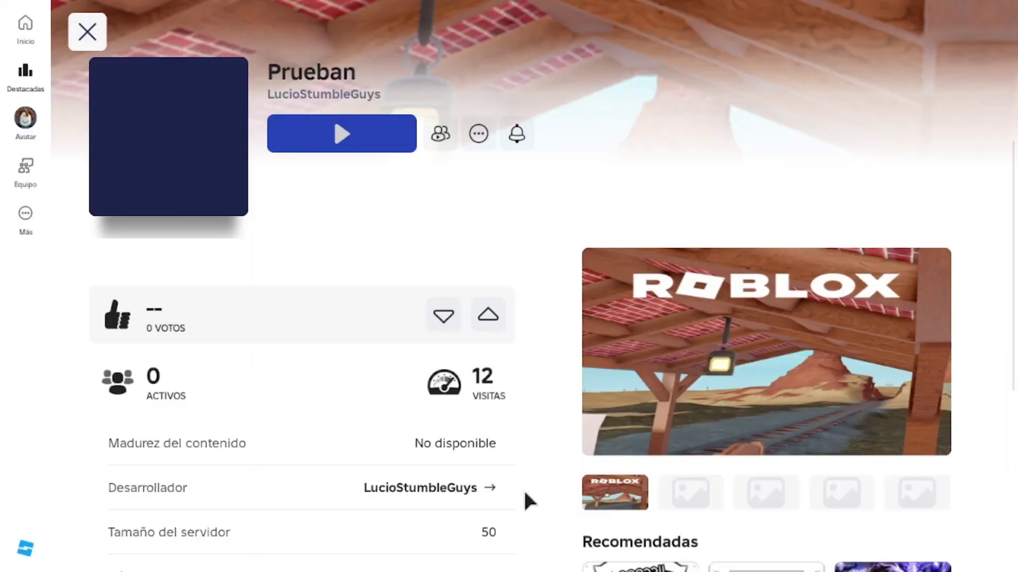
pyautogui.click(517, 534)
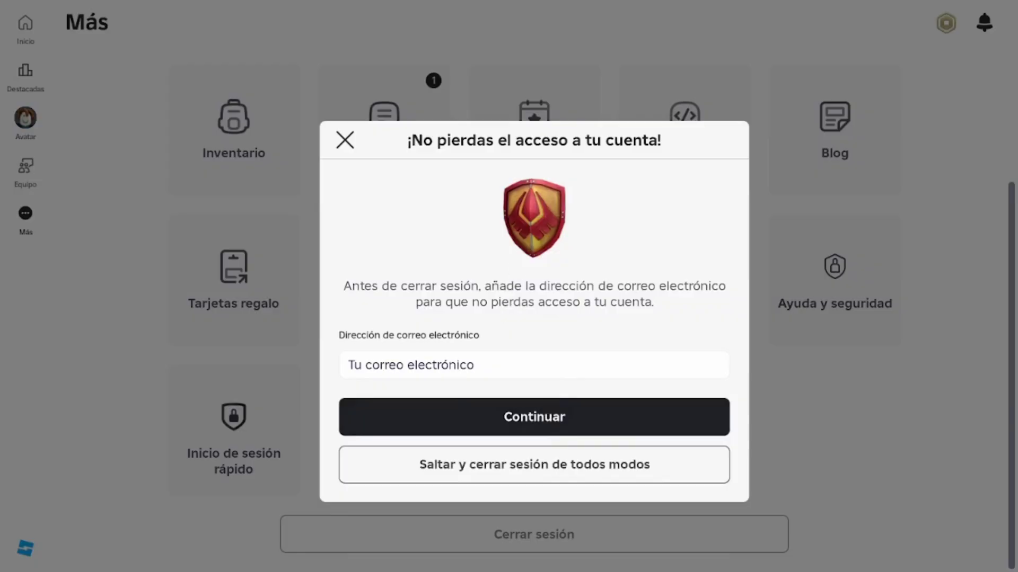
# Step: Sign out without adding an email and sign back in with the banned account's username and password
pyautogui.click(535, 464)
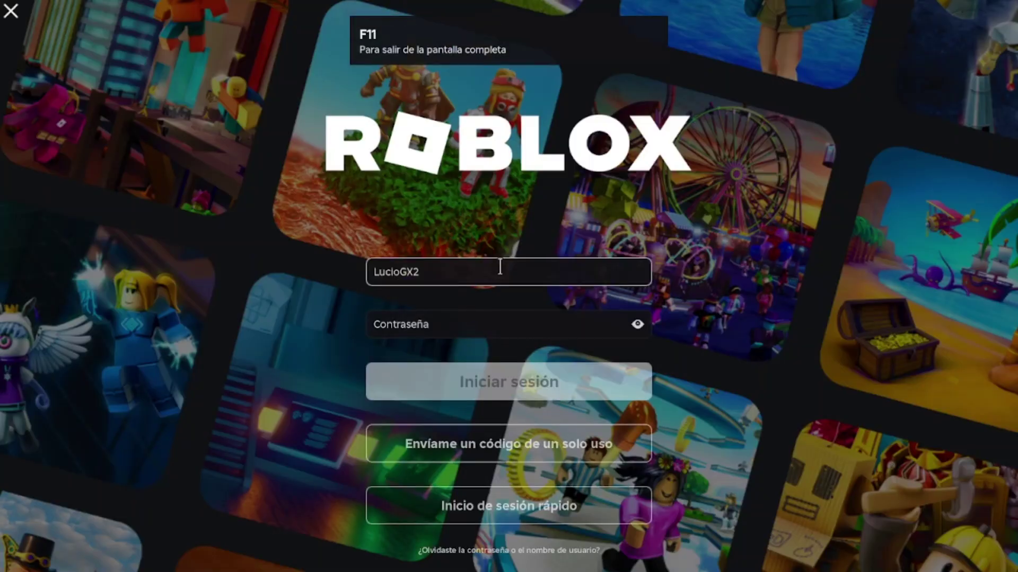
pyautogui.doubleClick(500, 267)
pyautogui.write('4')
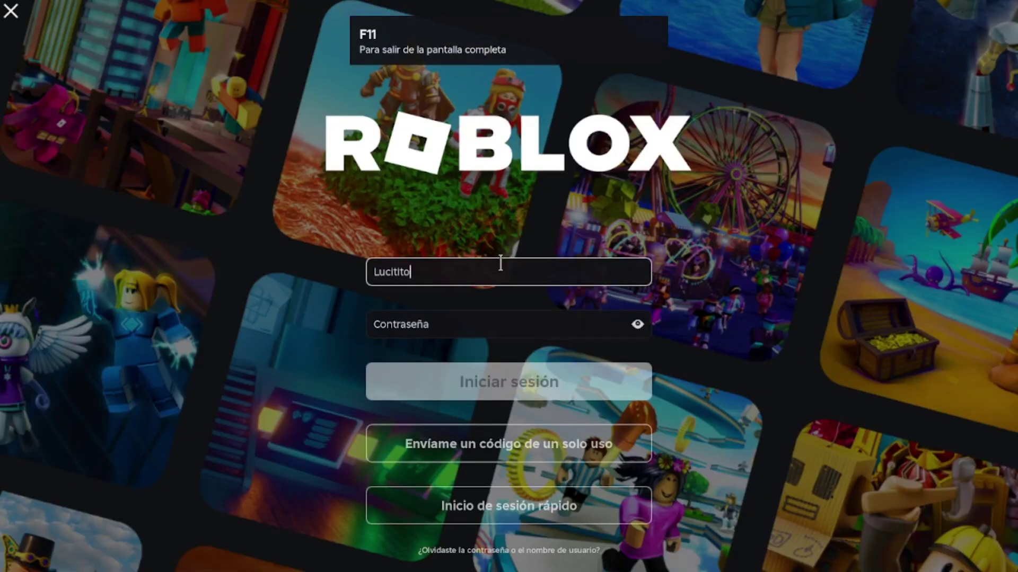
pyautogui.write('ucitito2000')
pyautogui.click(477, 324)
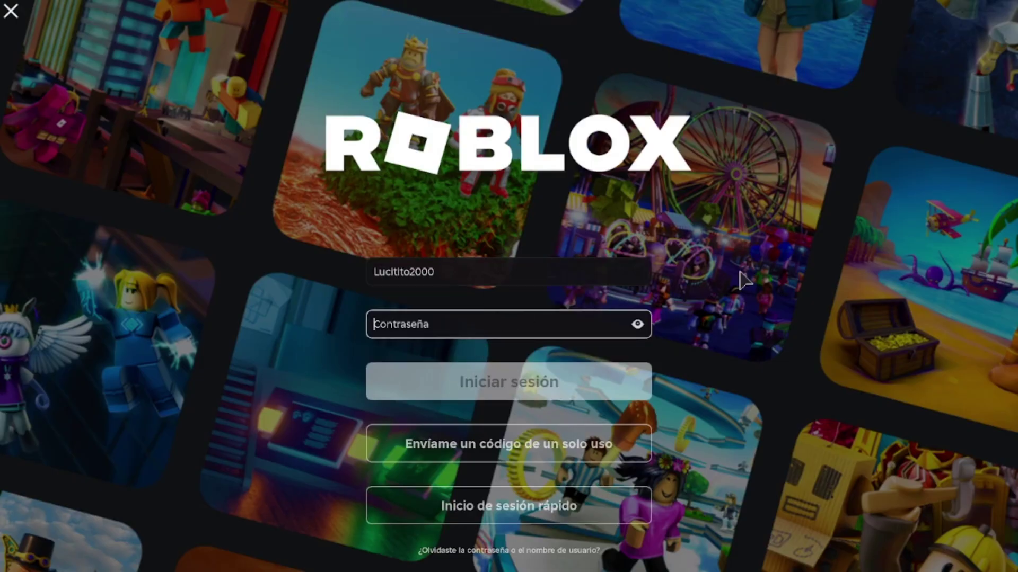
pyautogui.write('a')
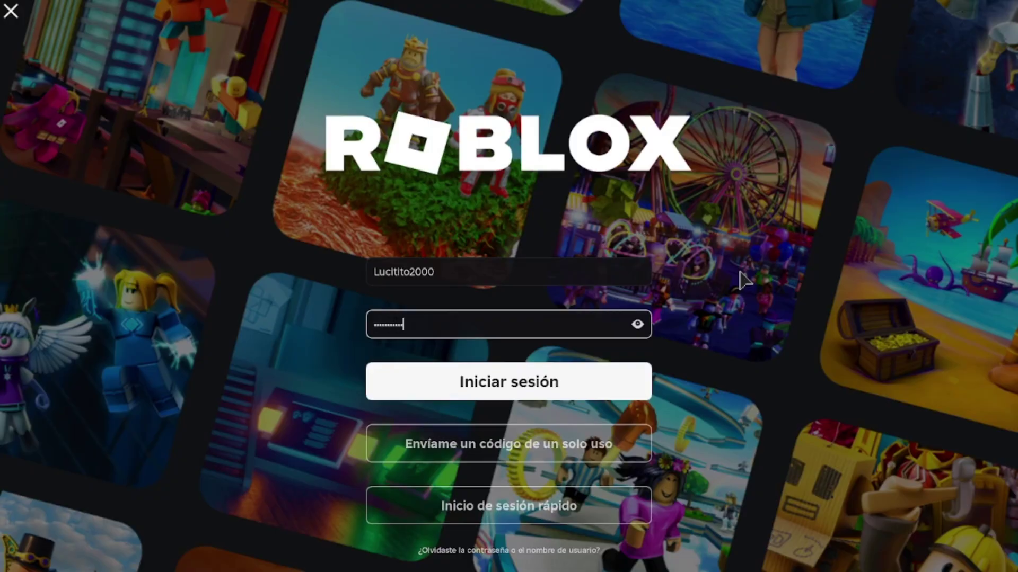
pyautogui.hotkey('ctrl', 'a')
pyautogui.press('BackSpace')
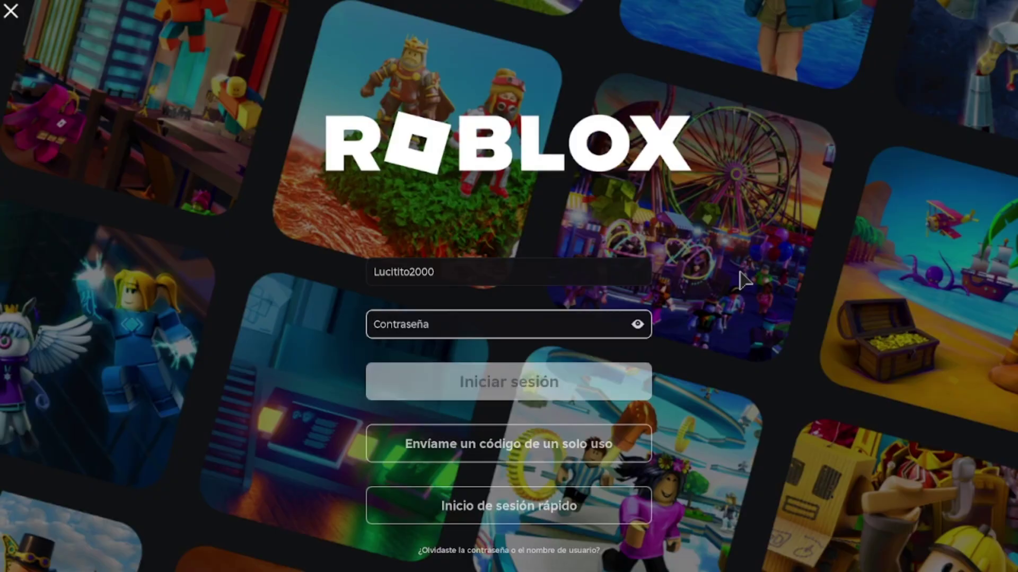
pyautogui.write('a')
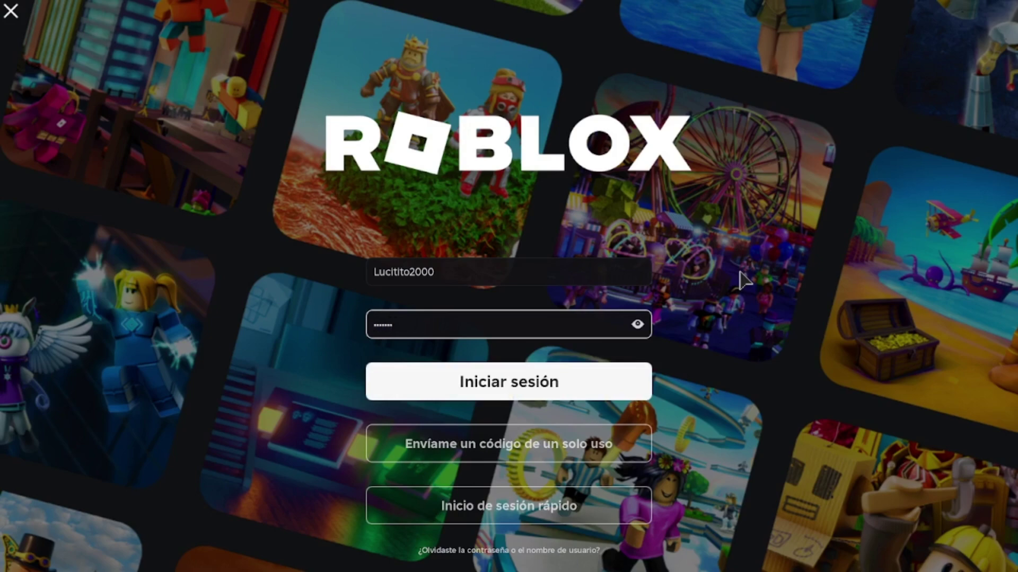
pyautogui.press('Return')
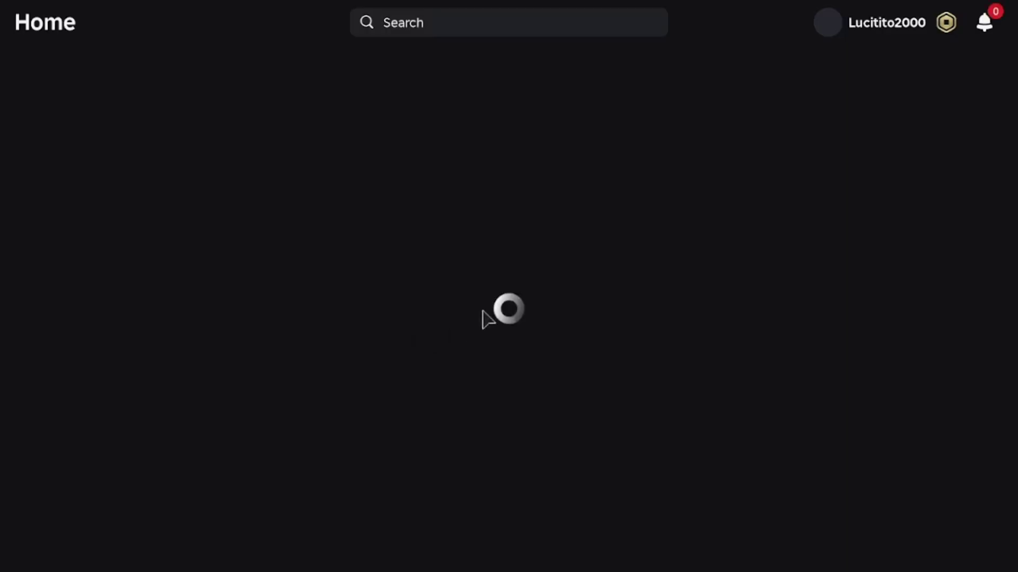
# Step: Open Prueban from the Continue row, press Play, and leave at the fly-exploit ban error
pyautogui.scroll(-2, 309, 302)
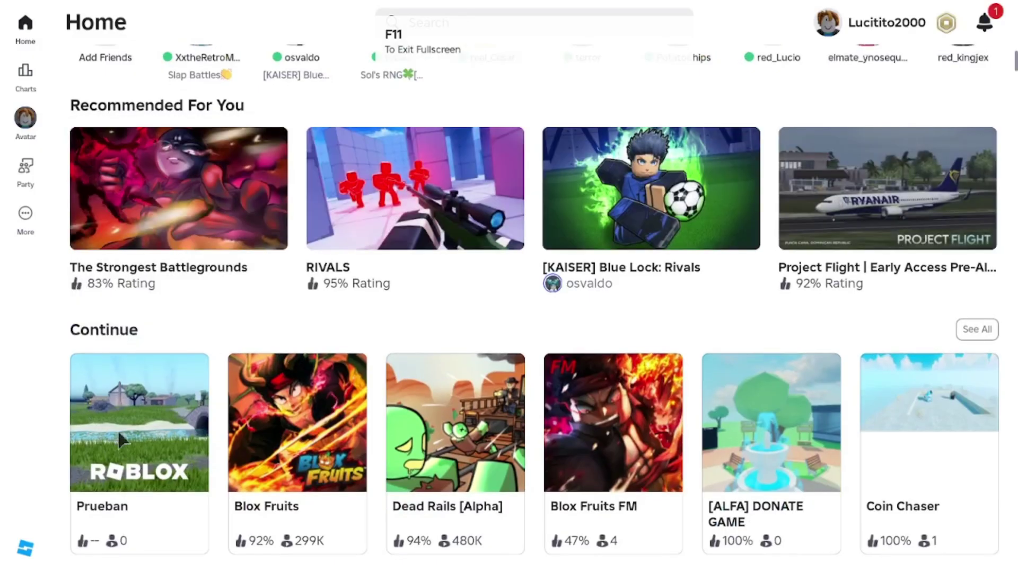
pyautogui.click(151, 480)
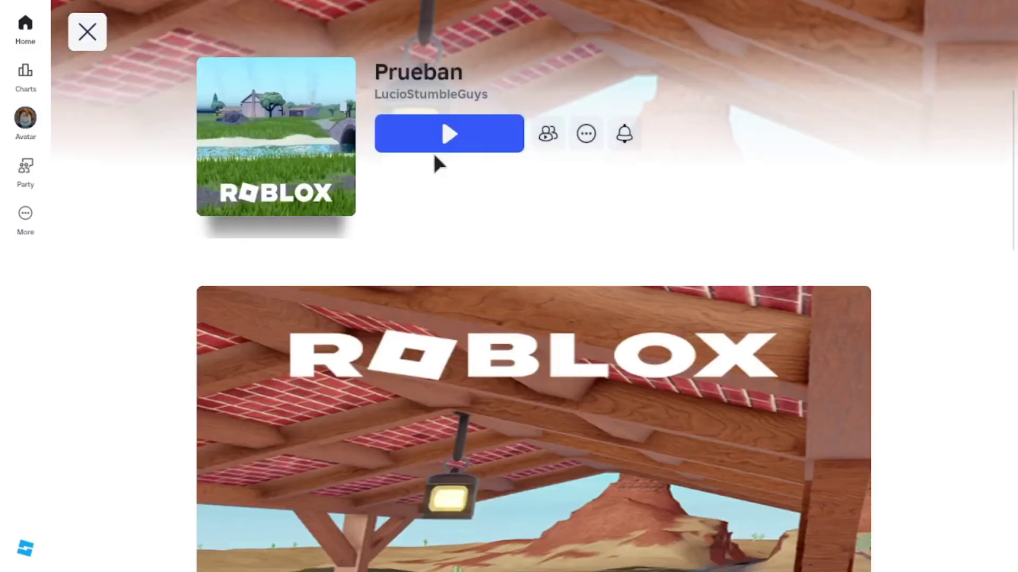
pyautogui.click(440, 145)
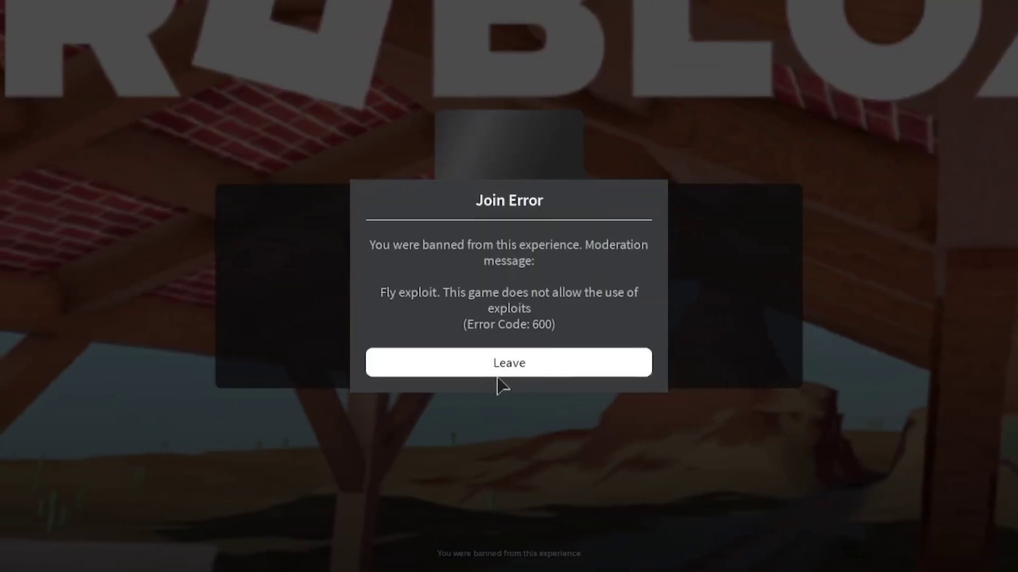
pyautogui.click(495, 366)
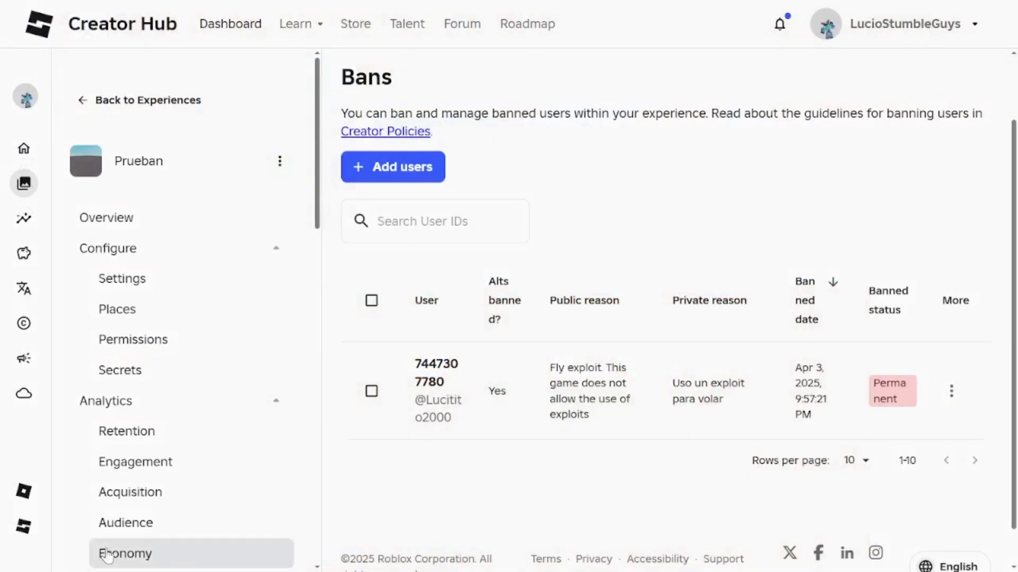
# Step: Select the only banned user, choose 'Unban 1 user' and confirm, emptying the Bans list
pyautogui.click(372, 391)
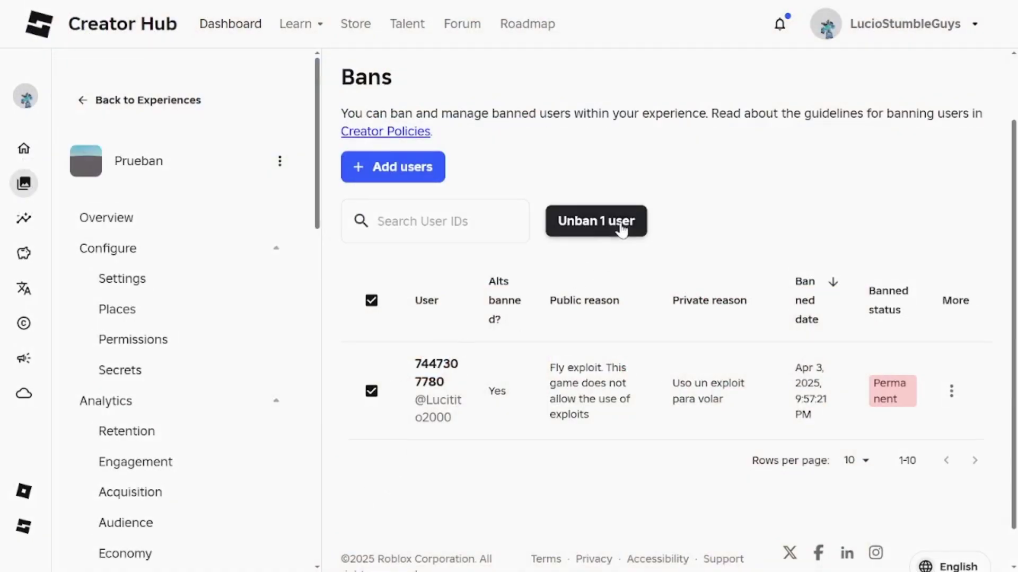
pyautogui.click(619, 223)
pyautogui.click(683, 351)
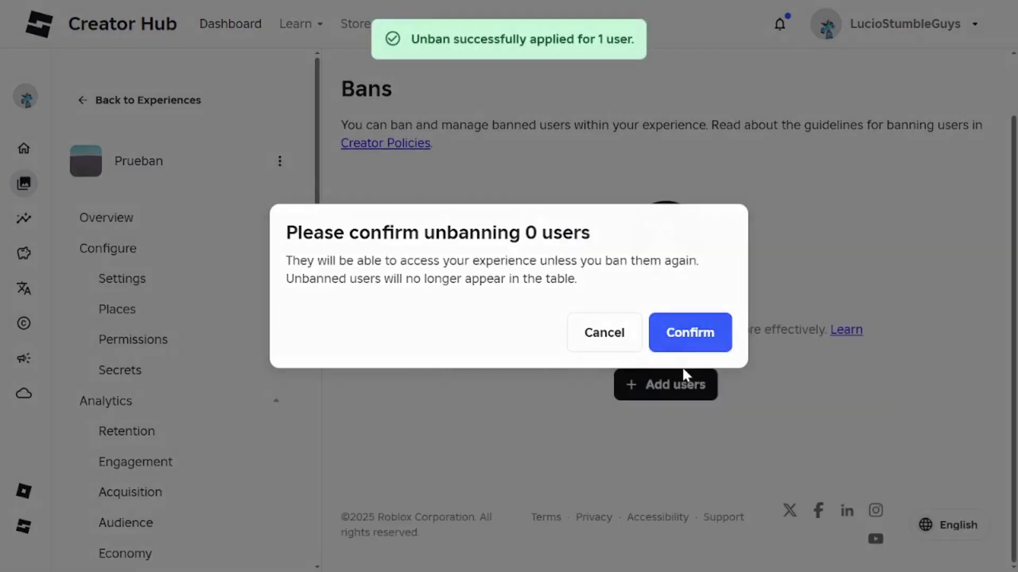
pyautogui.moveTo(563, 330); pyautogui.dragTo(726, 331)
pyautogui.click(725, 332)
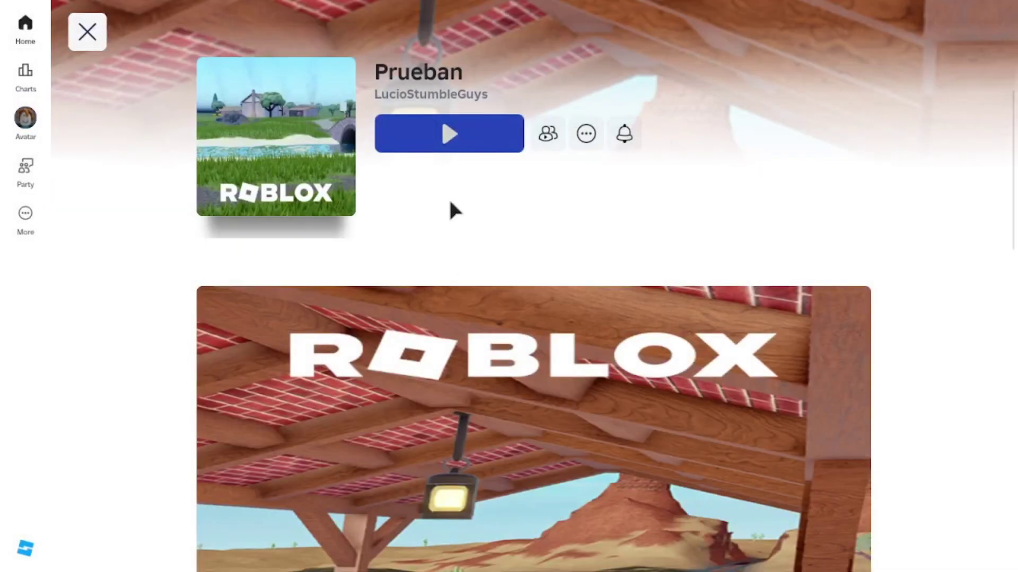
# Step: Launch Prueban, walk the avatar across the baseplate with W, then exit to the game page
pyautogui.click(435, 147)
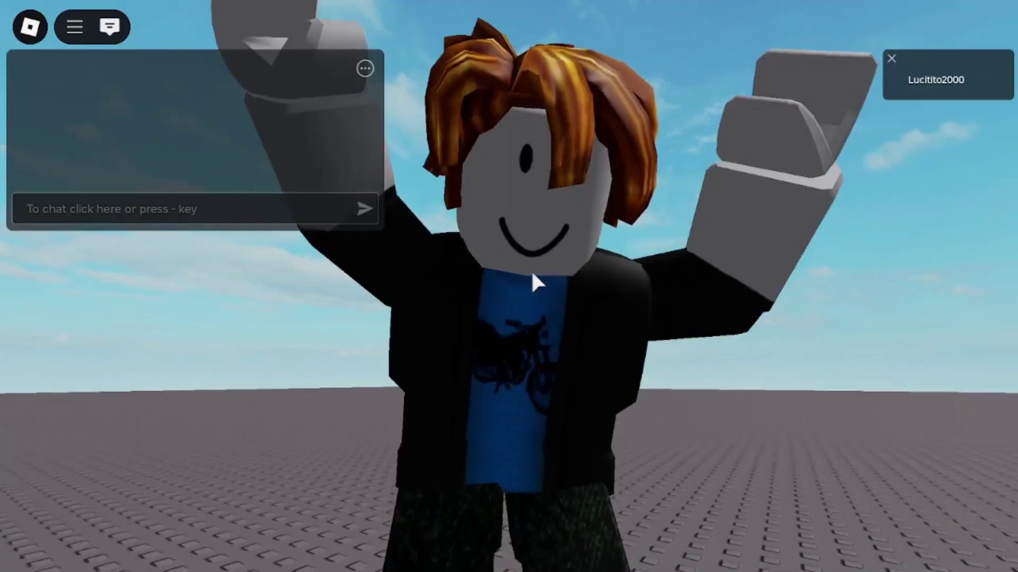
pyautogui.scroll(3, 530, 270)
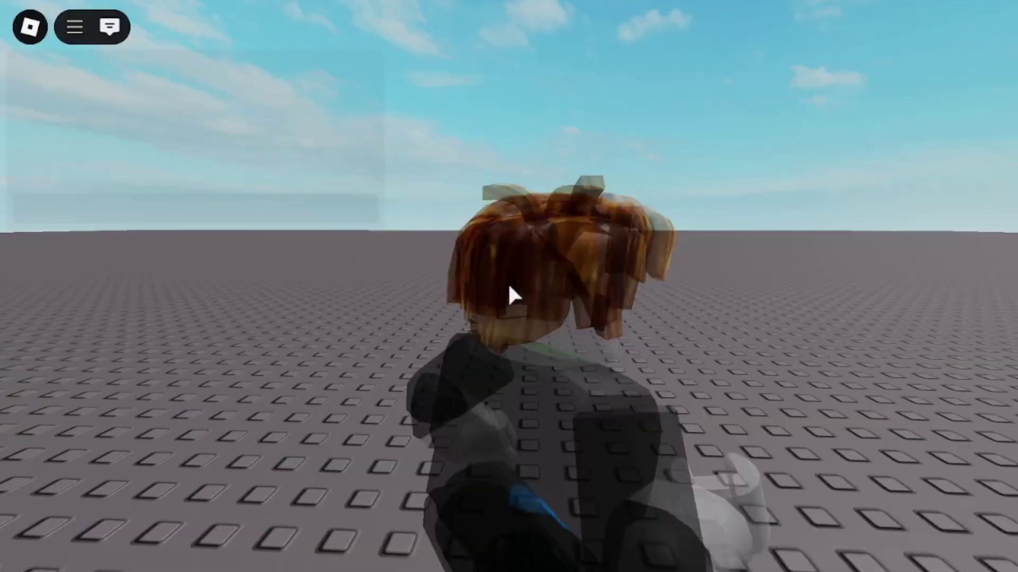
pyautogui.press('w')
pyautogui.scroll(3, 509, 288)
pyautogui.scroll(-3, 509, 288)
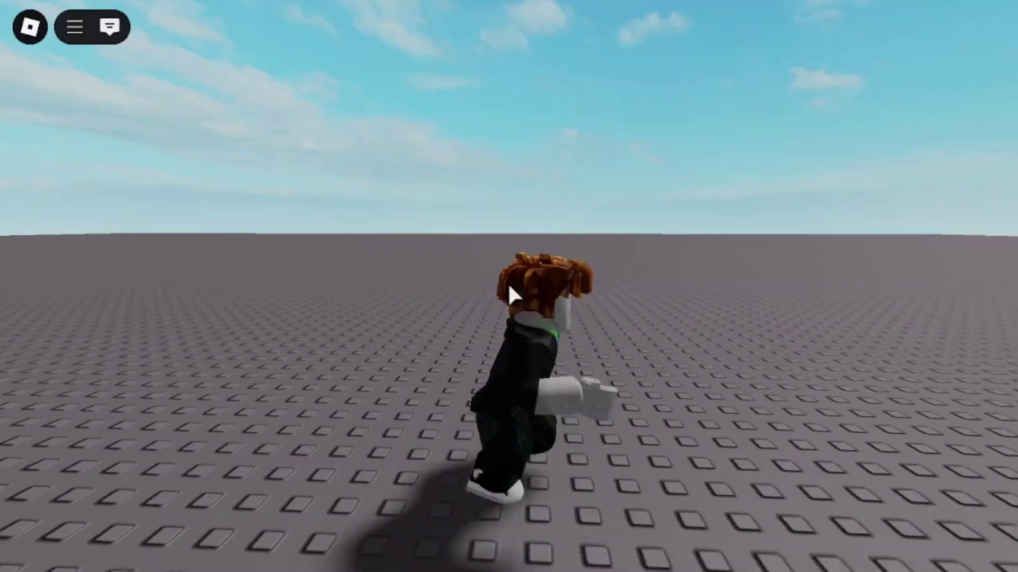
pyautogui.scroll(4, 509, 287)
pyautogui.scroll(-4, 509, 288)
pyautogui.scroll(4, 509, 288)
pyautogui.scroll(-4, 509, 288)
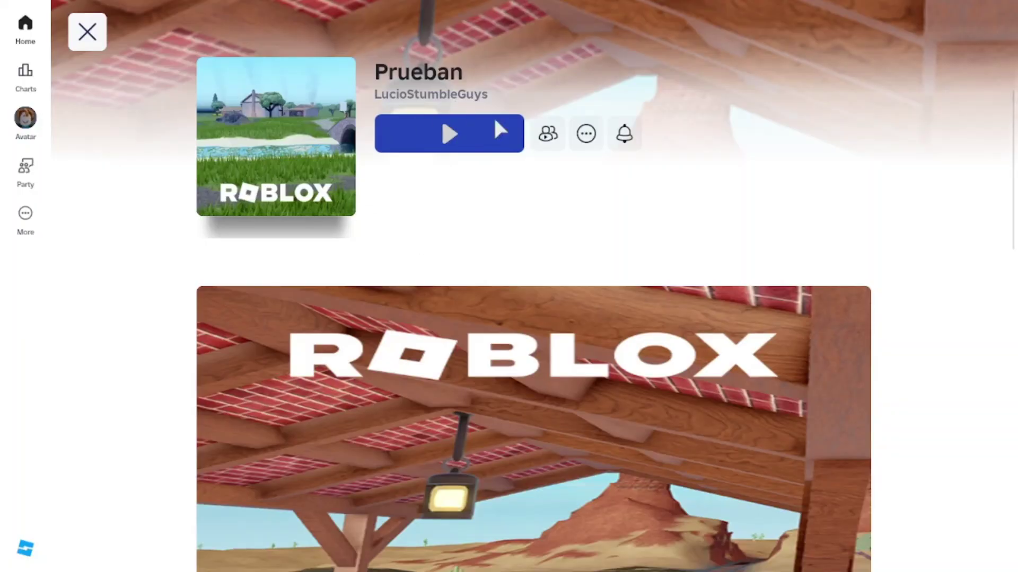
pyautogui.click(496, 123)
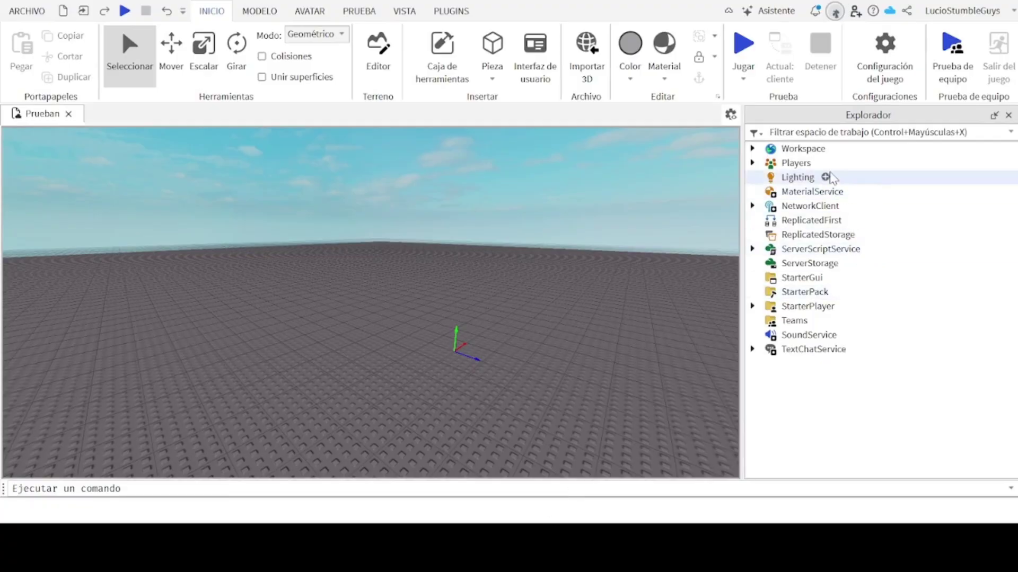
# Step: Insert a new Script under ServerScriptService in the Explorer
pyautogui.click(752, 249)
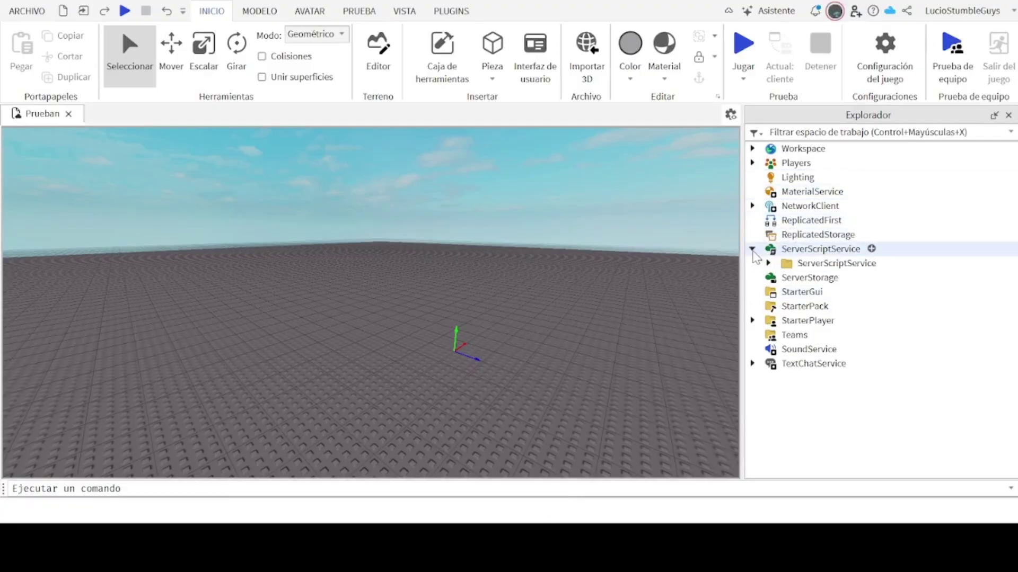
pyautogui.click(752, 249)
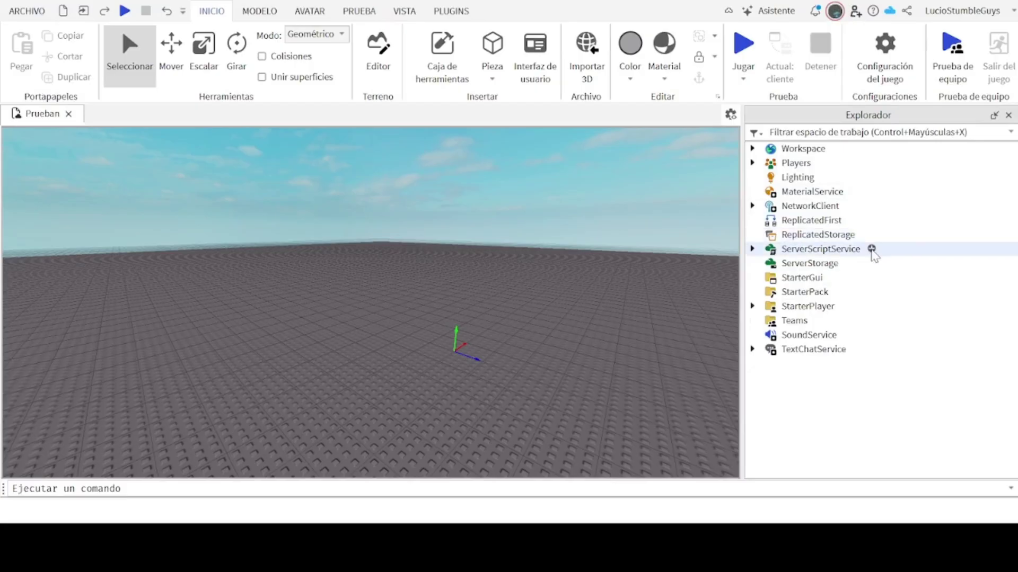
pyautogui.click(754, 249)
pyautogui.click(753, 249)
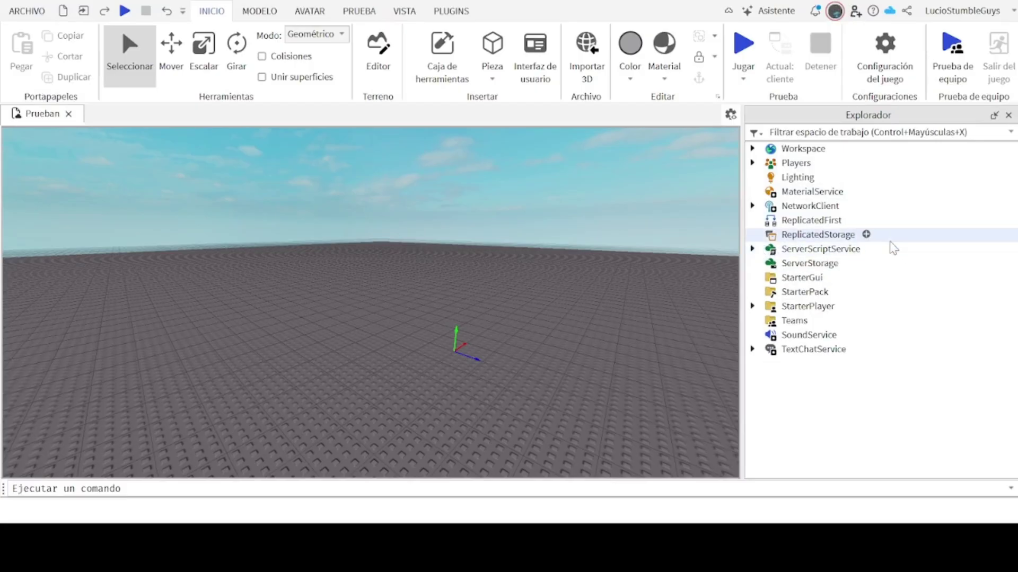
pyautogui.click(870, 250)
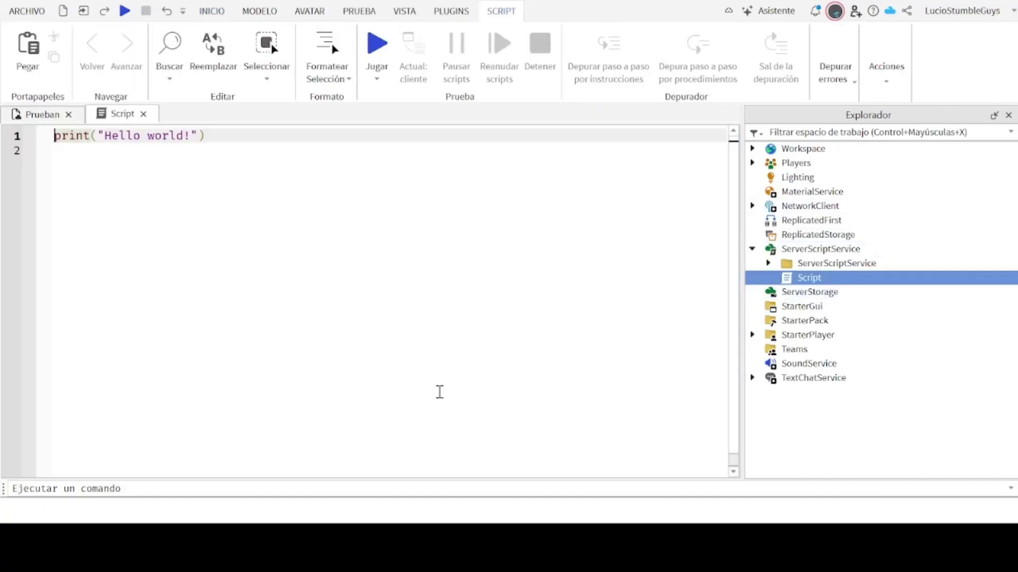
# Step: Delete the default Hello world code from the new script
pyautogui.hotkey('ctrl', 'a')
pyautogui.click(116, 149)
pyautogui.moveTo(116, 149); pyautogui.dragTo(72, 134)
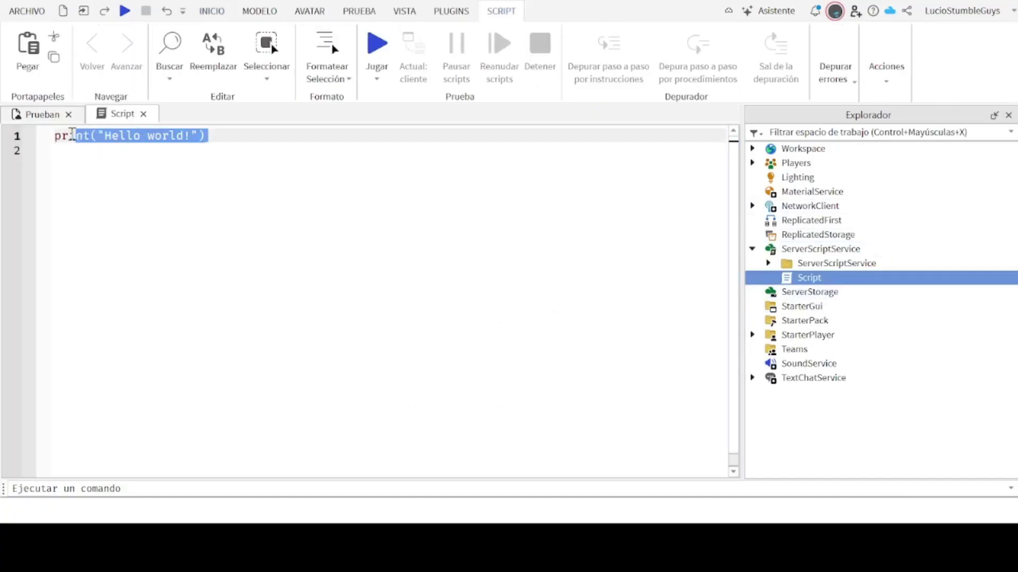
pyautogui.click(132, 175)
pyautogui.press('BackSpace')
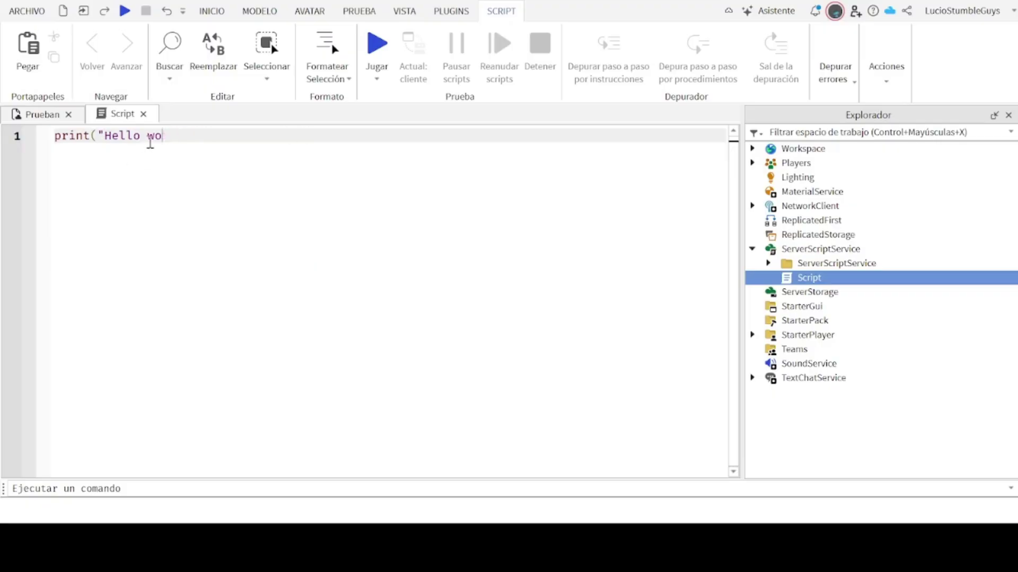
pyautogui.press('BackSpace')
pyautogui.press('BackSpace')
pyautogui.press('BackSpace')
pyautogui.press('BackSpace')
pyautogui.press('BackSpace')
pyautogui.press('BackSpace')
pyautogui.press('BackSpace')
pyautogui.press('BackSpace')
pyautogui.press('BackSpace')
pyautogui.press('BackSpace')
pyautogui.press('BackSpace')
pyautogui.press('BackSpace')
pyautogui.press('BackSpace')
pyautogui.press('BackSpace')
pyautogui.press('BackSpace')
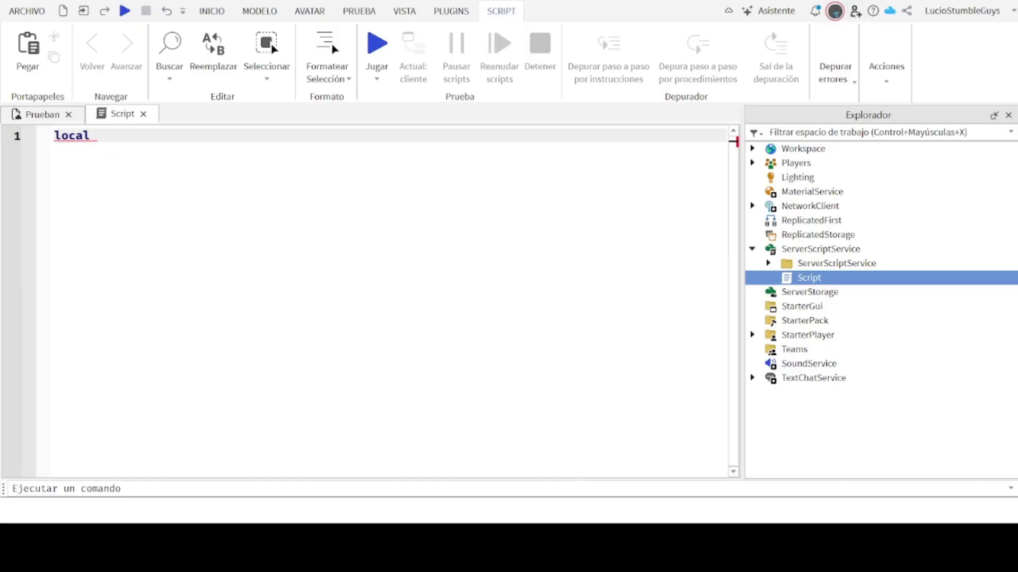
# Step: Write local BanList = {""} and start a game.Players.PlayerAdded line below it
pyautogui.write('BanList')
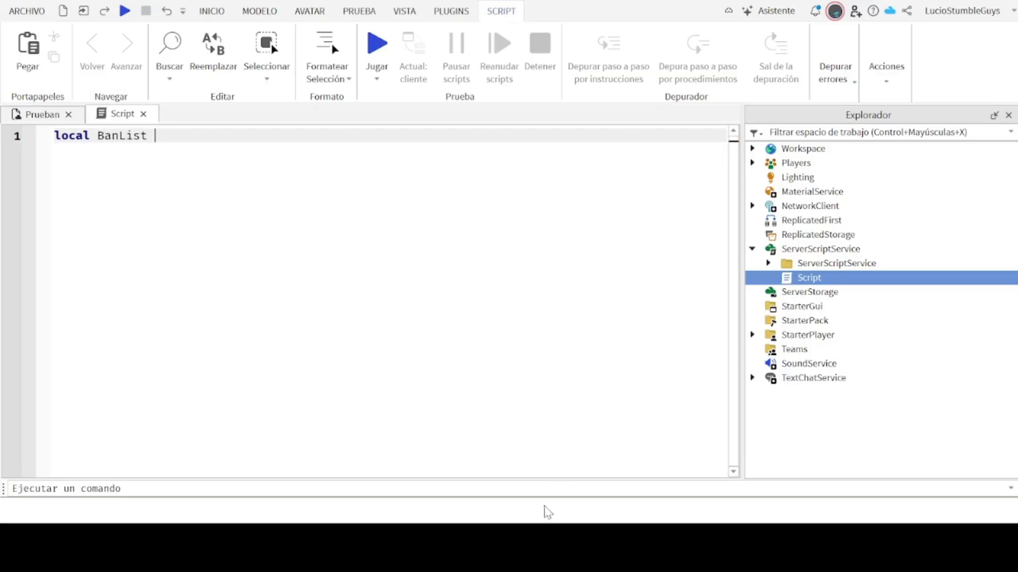
pyautogui.write('= ')
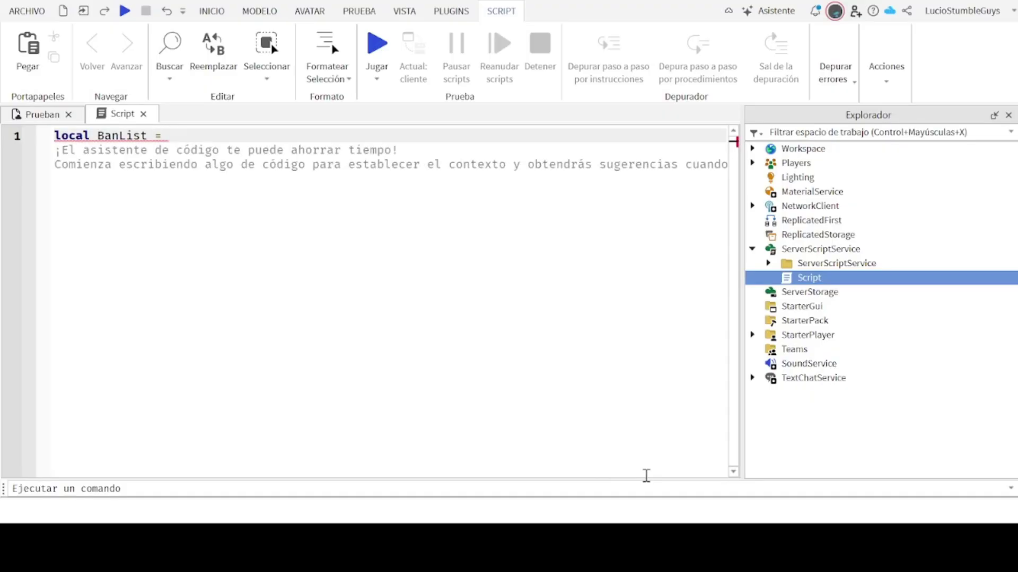
pyautogui.write('{')
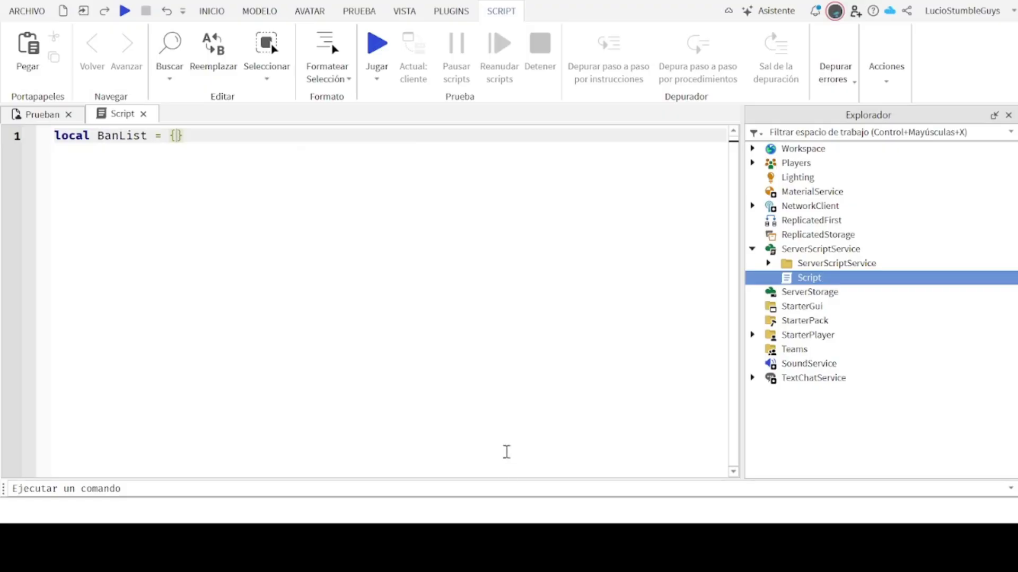
pyautogui.write('"')
pyautogui.press('Return')
pyautogui.press('Return')
pyautogui.write('ga')
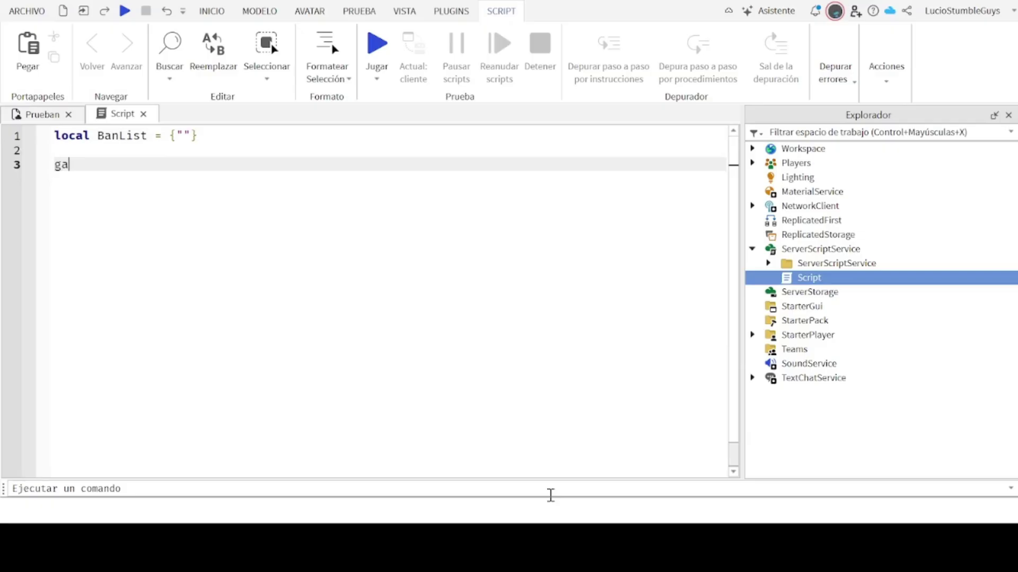
pyautogui.write('me')
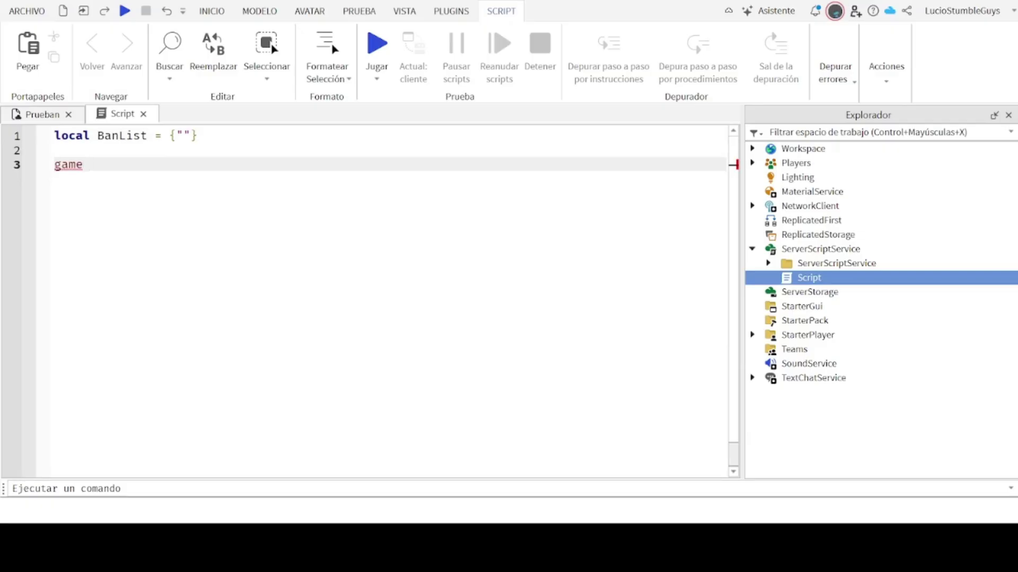
pyautogui.write(' .Players.Plña')
pyautogui.press('BackSpace')
pyautogui.press('BackSpace')
pyautogui.write('a')
pyautogui.press('Tab')
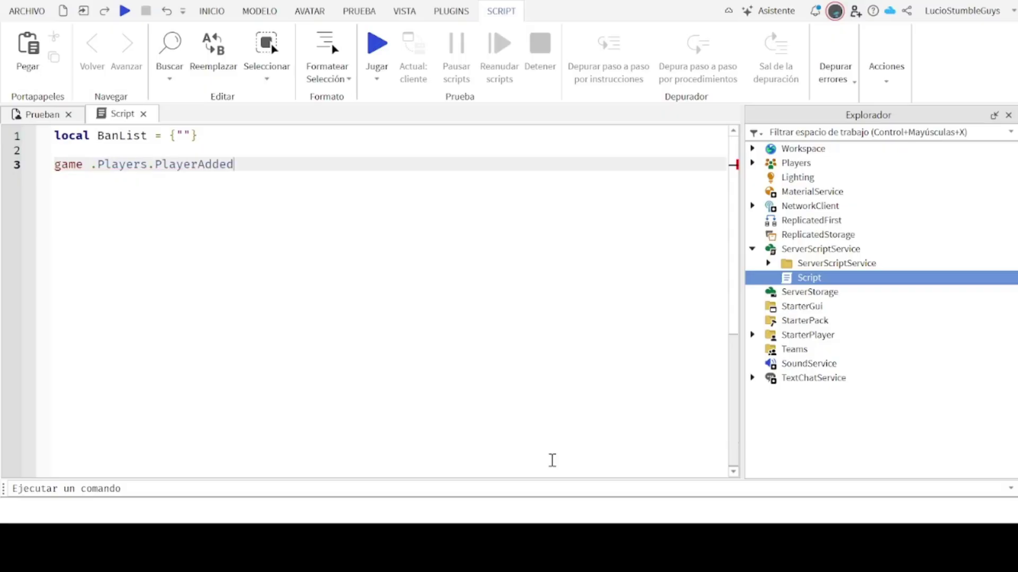